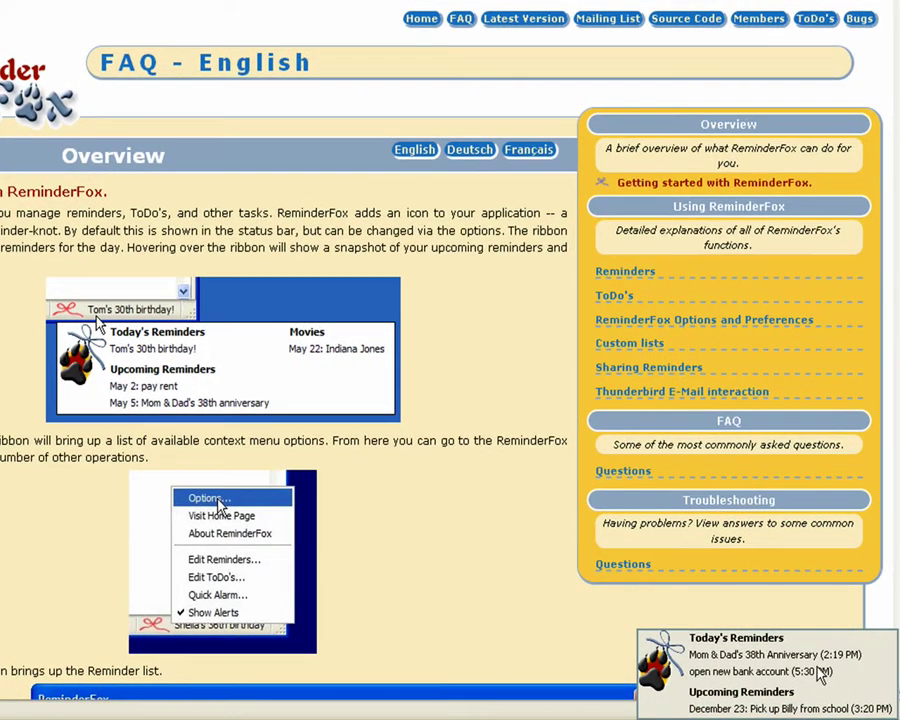
- Glance at the full reminders list, then switch to the ReminderFox add-ons page
{"action": "left_click", "coordinate": [845, 657]}
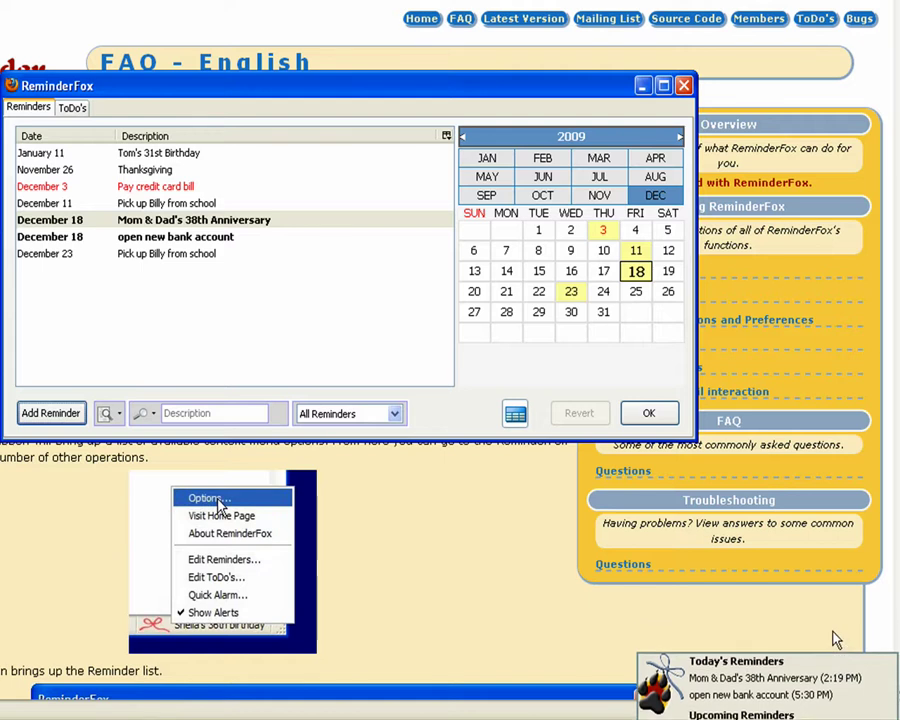
{"action": "left_click", "coordinate": [644, 413]}
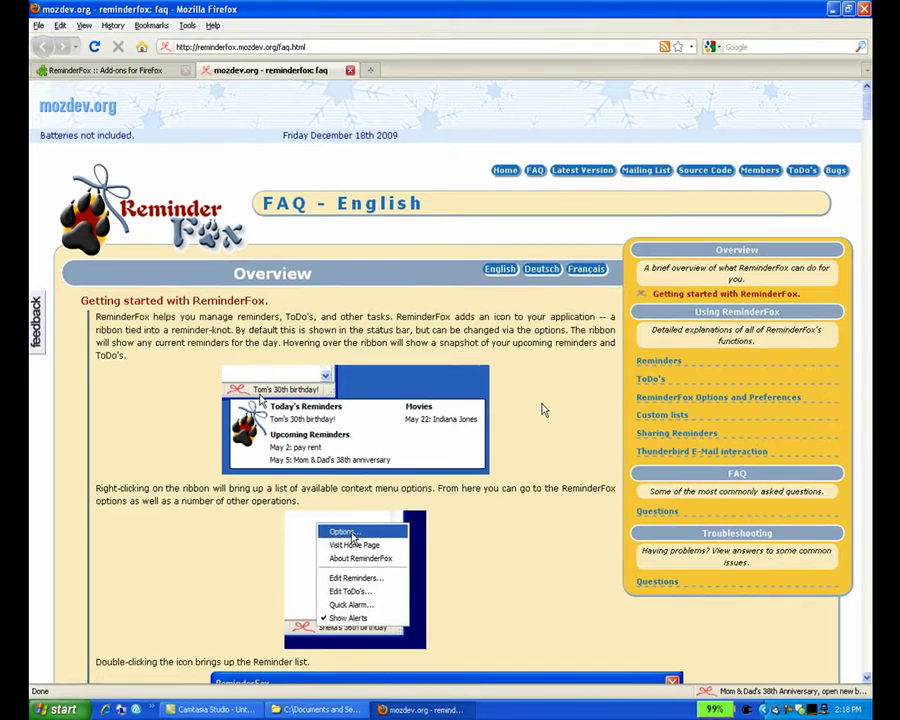
{"action": "left_click", "coordinate": [150, 68]}
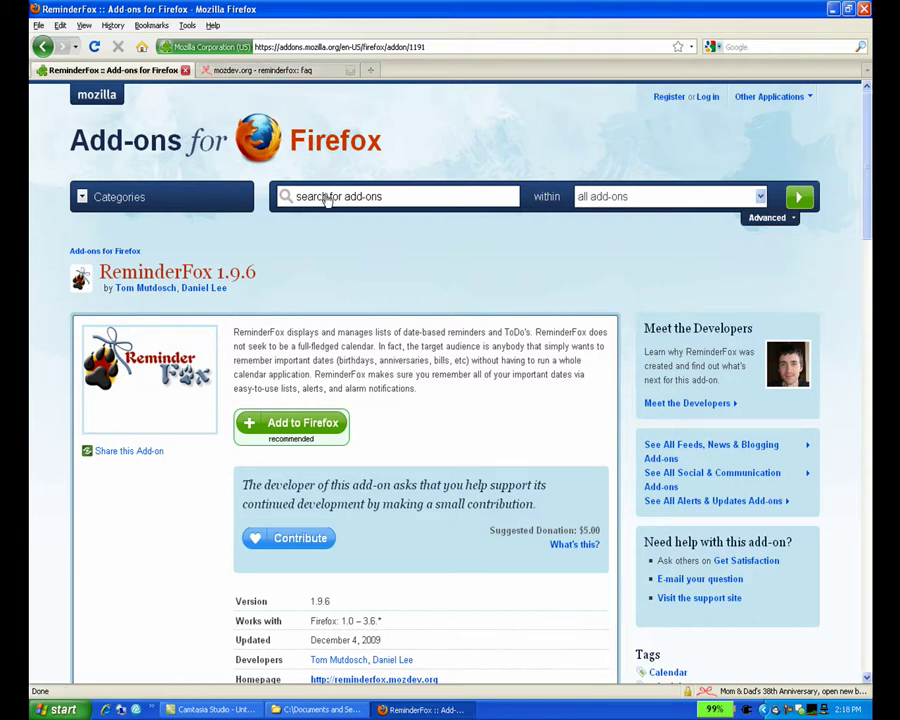
- Open the anniversary alarm's event for editing from its Acknowledge menu
{"action": "middle_click", "coordinate": [341, 237]}
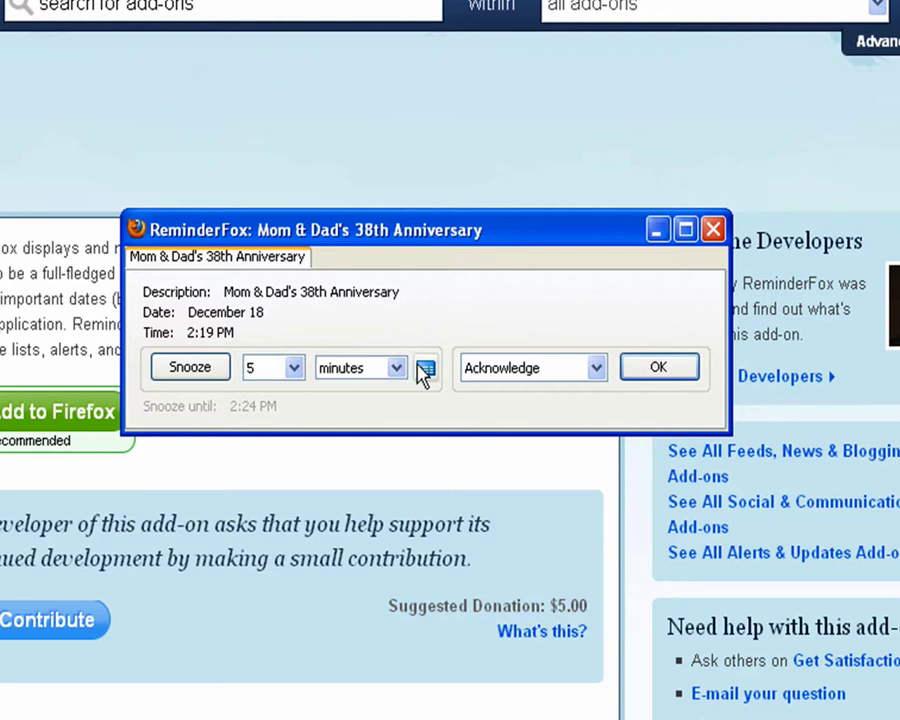
{"action": "left_click", "coordinate": [484, 372]}
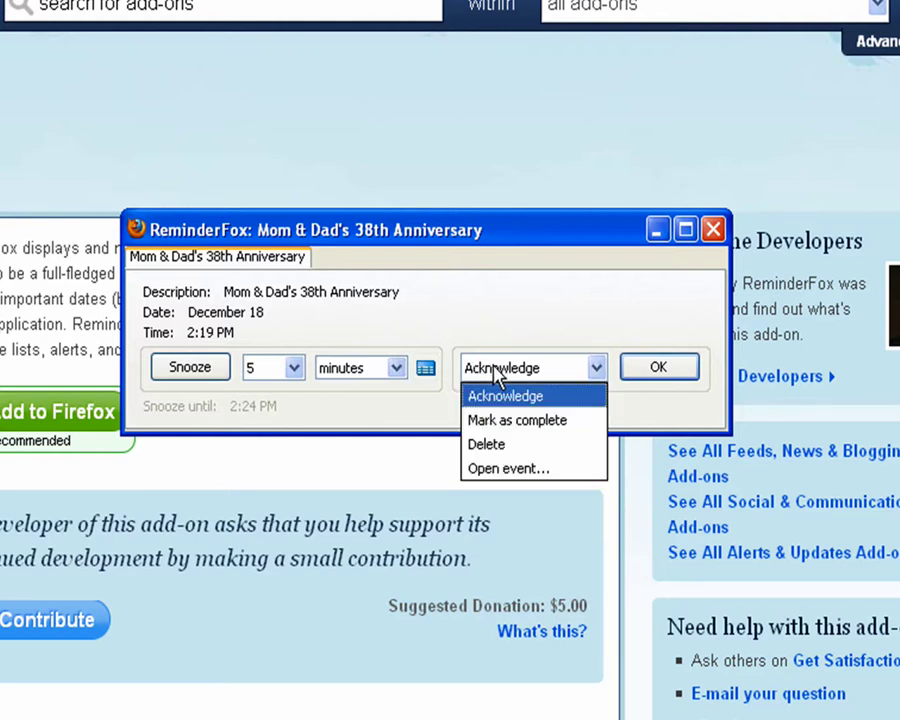
{"action": "left_click", "coordinate": [537, 469]}
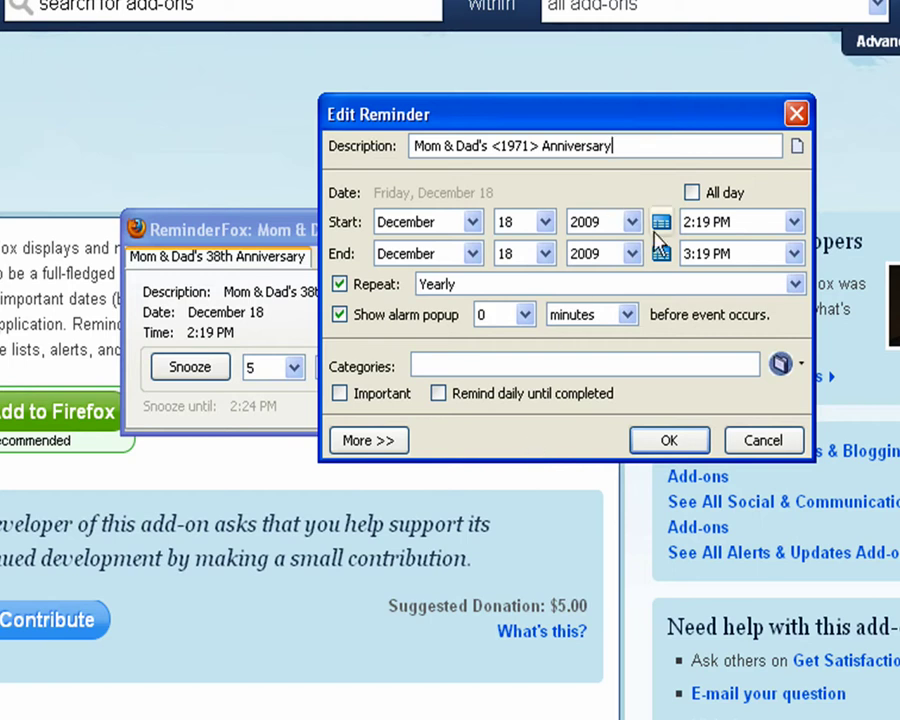
- Cancel the event editor and snooze the anniversary alarm until December 22, 5:00 PM
{"action": "left_click", "coordinate": [757, 440]}
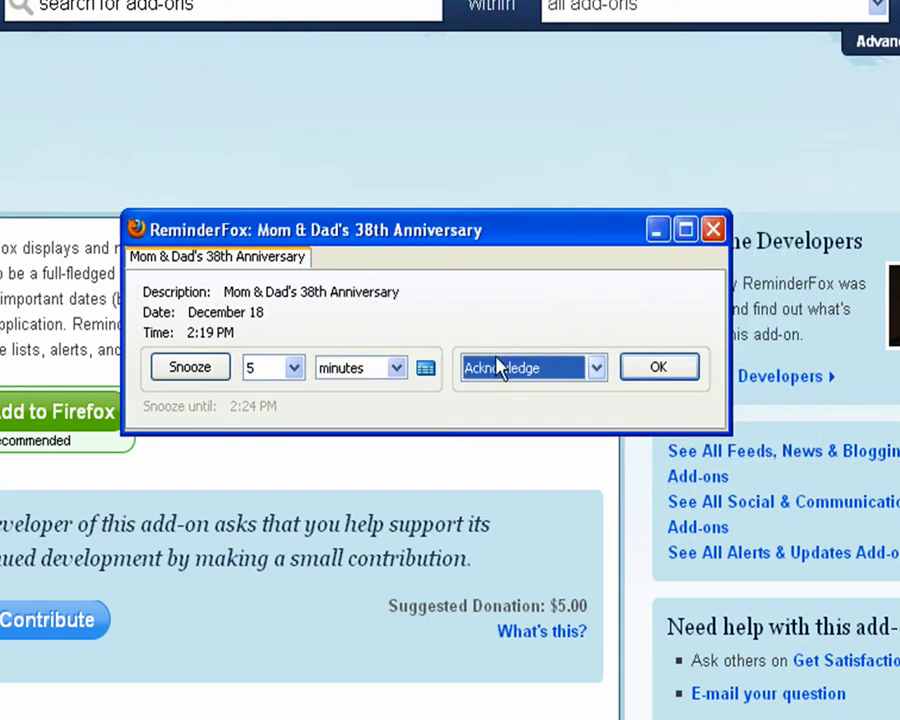
{"action": "left_click", "coordinate": [426, 370]}
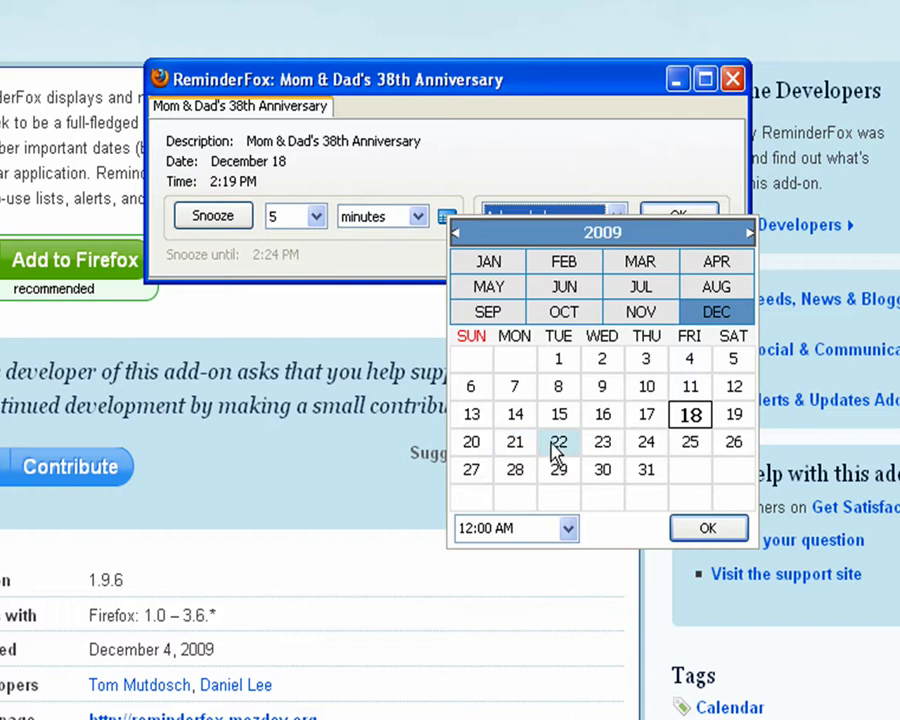
{"action": "left_click", "coordinate": [558, 445]}
{"action": "left_click", "coordinate": [567, 528]}
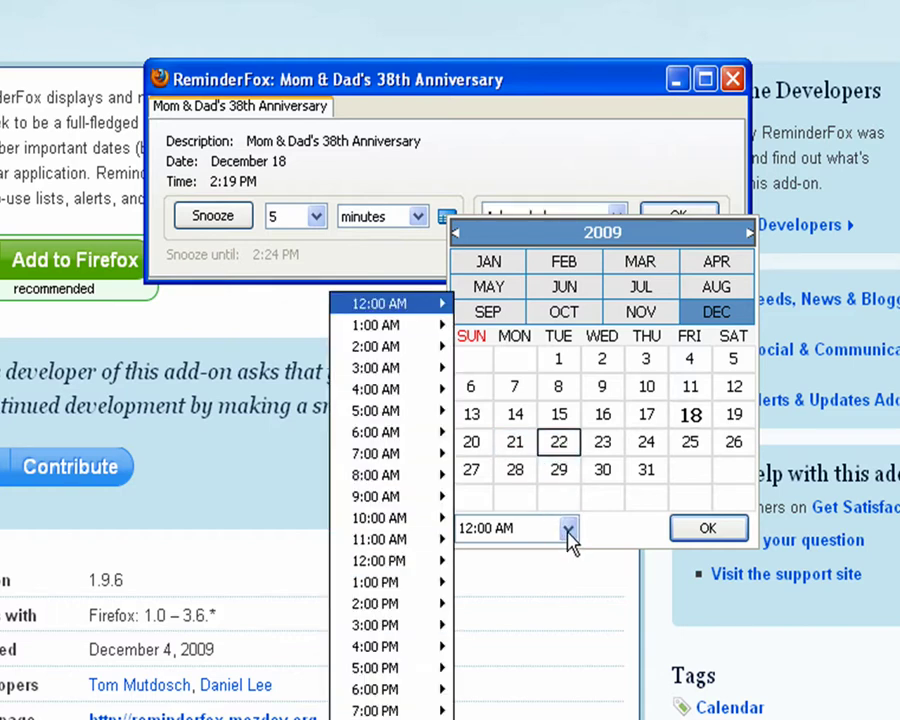
{"action": "left_click", "coordinate": [398, 668]}
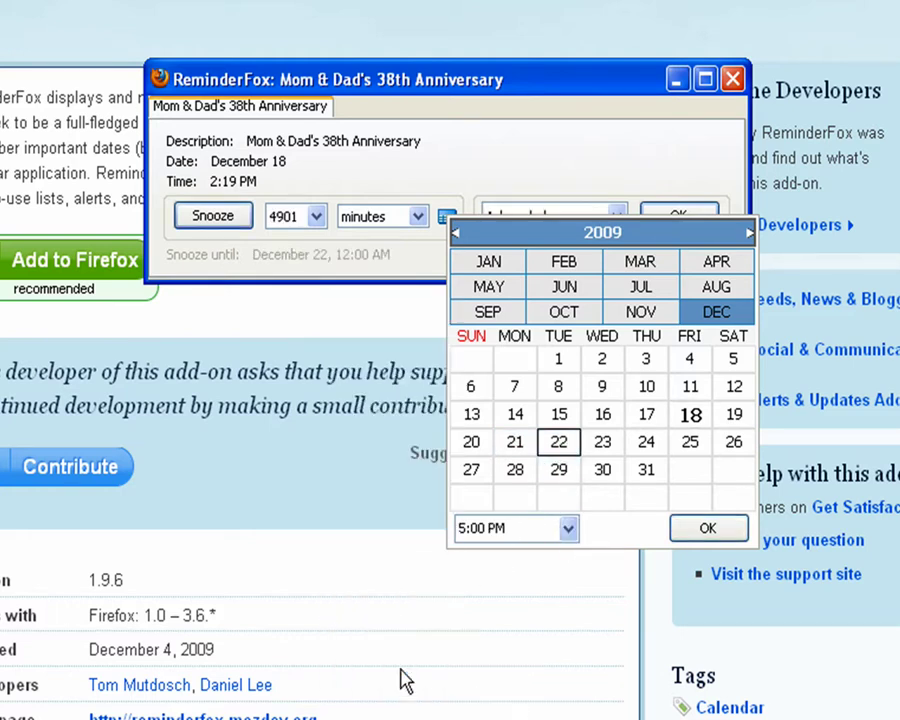
{"action": "left_click", "coordinate": [706, 530]}
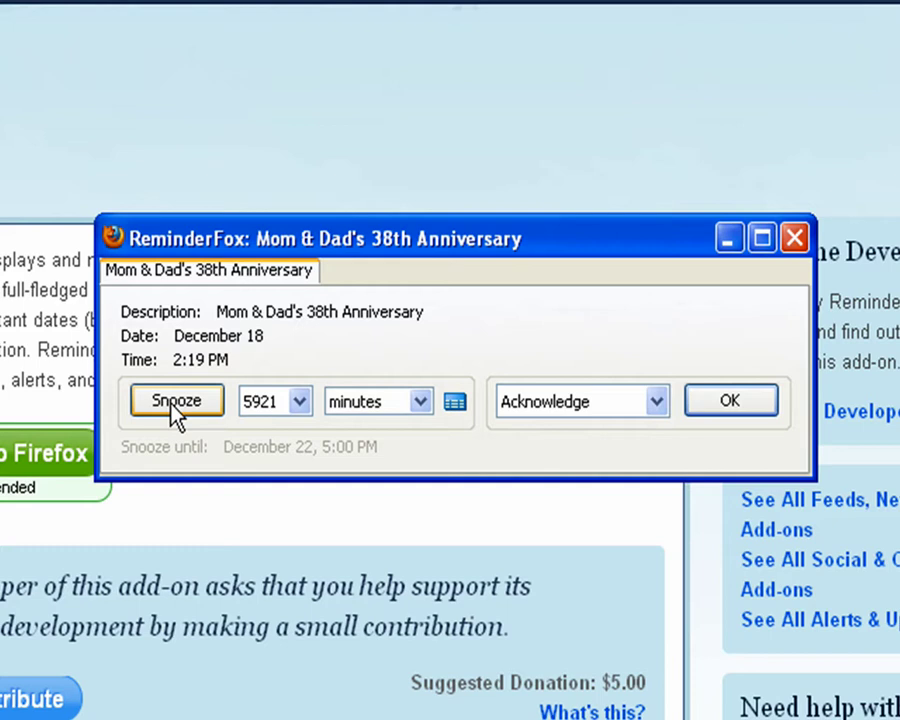
{"action": "left_click", "coordinate": [172, 406]}
{"action": "left_click", "coordinate": [172, 408]}
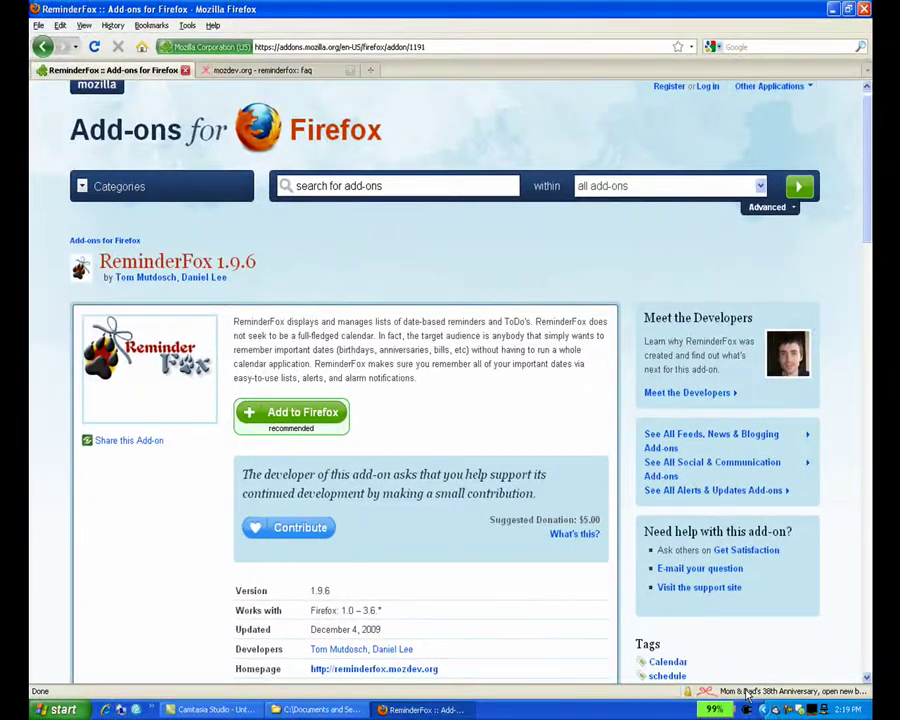
- Open View Reminders from the status item and add Notes and Categories columns
{"action": "right_click", "coordinate": [748, 694]}
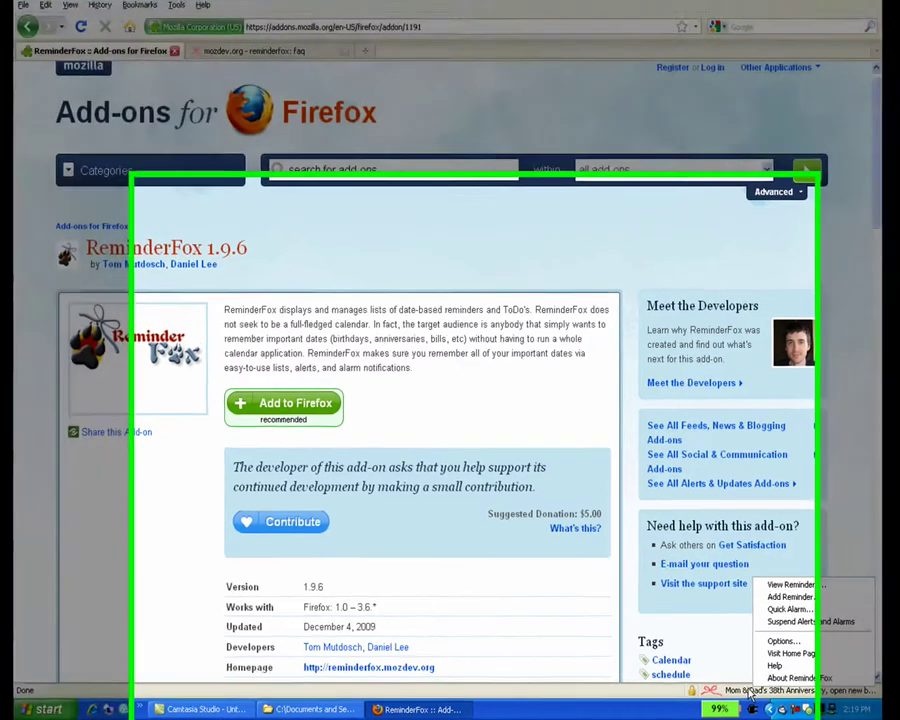
{"action": "left_click", "coordinate": [747, 695]}
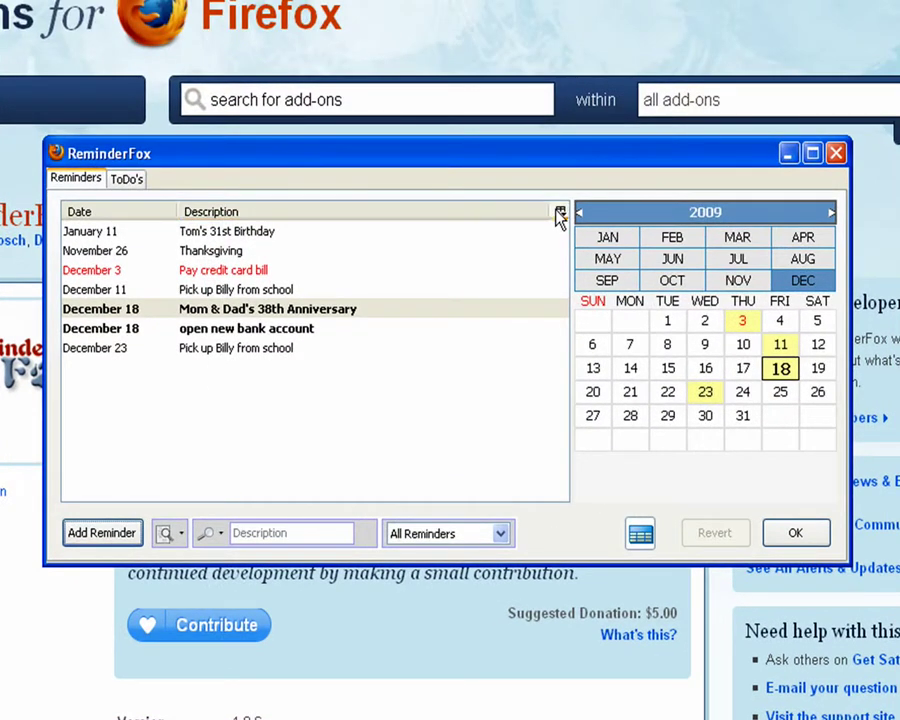
{"action": "left_click", "coordinate": [560, 214]}
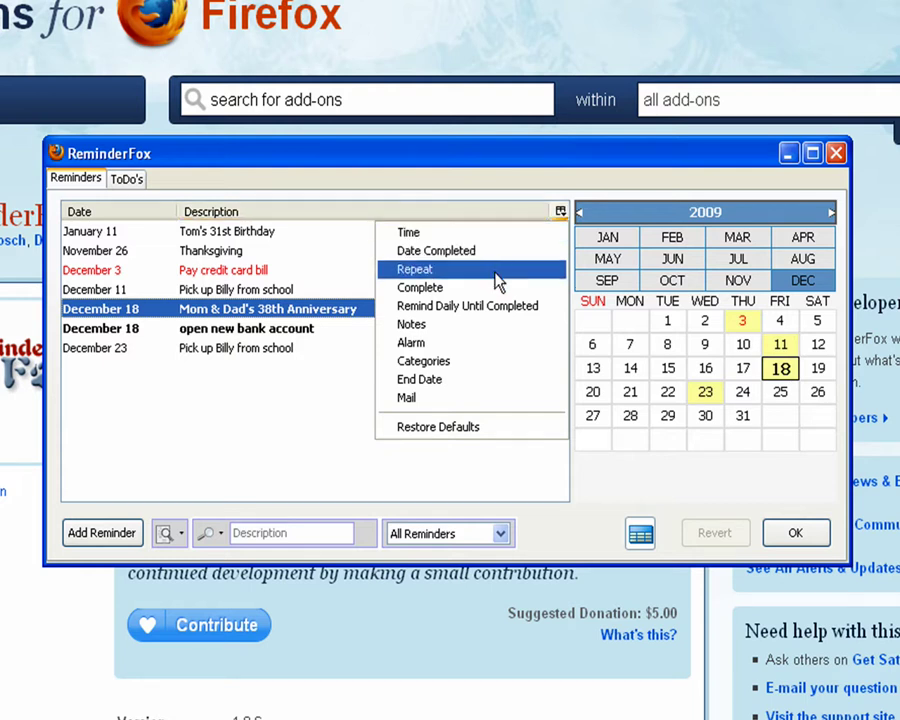
{"action": "left_click", "coordinate": [498, 329]}
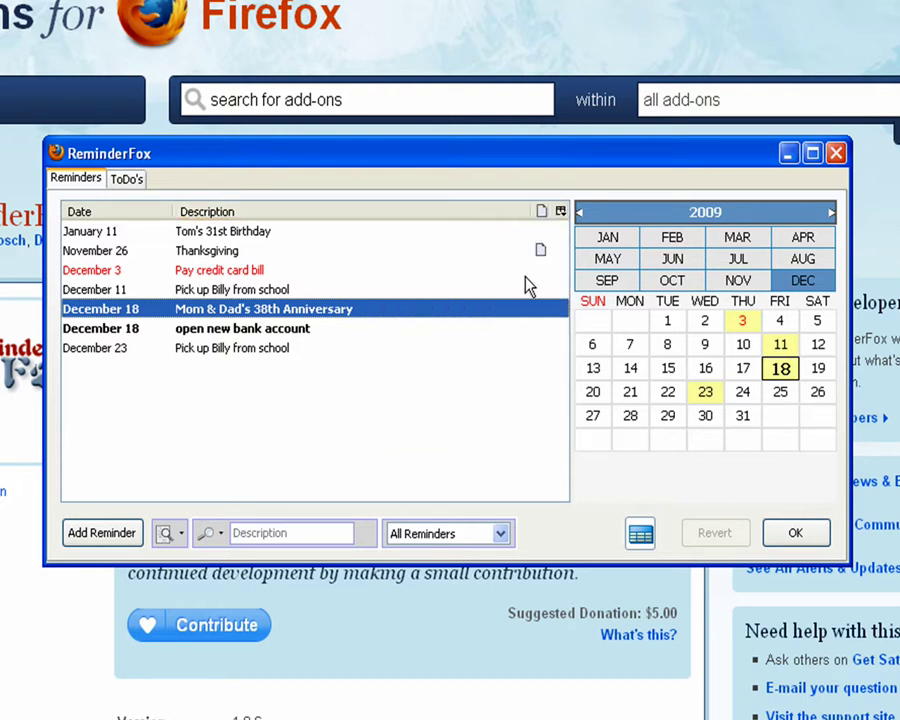
{"action": "left_click", "coordinate": [560, 212]}
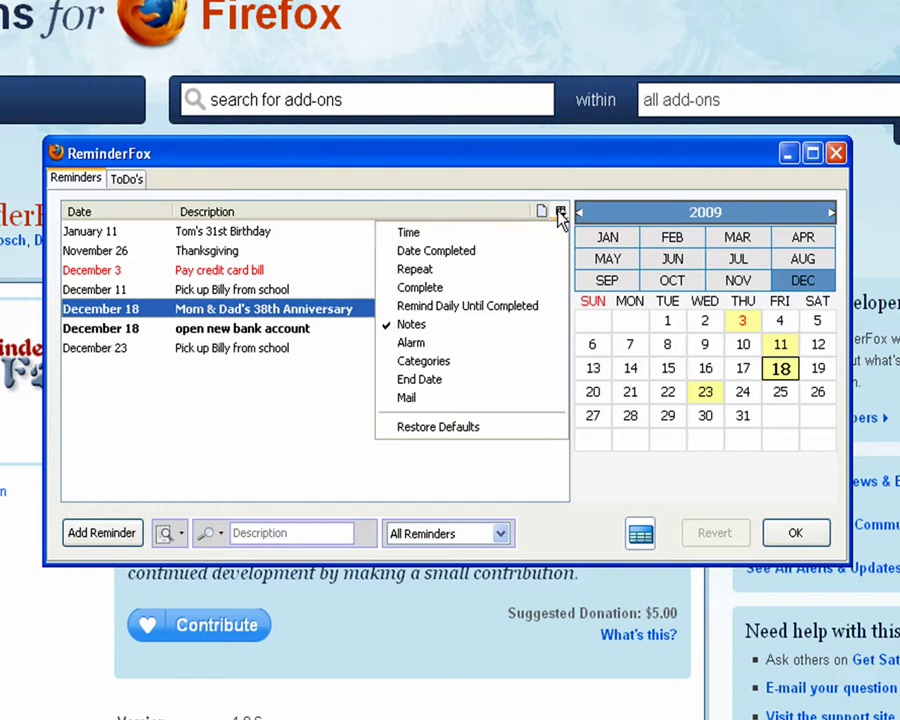
{"action": "left_click", "coordinate": [473, 366]}
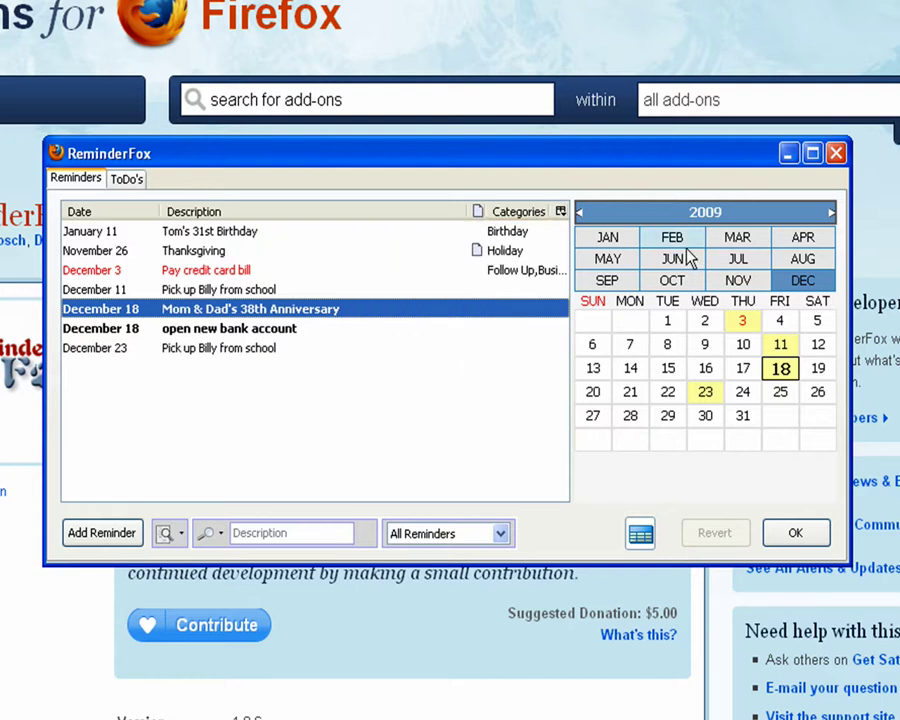
- Hide the calendar, widen the Categories column, and add a Complete column
{"action": "left_click", "coordinate": [640, 533]}
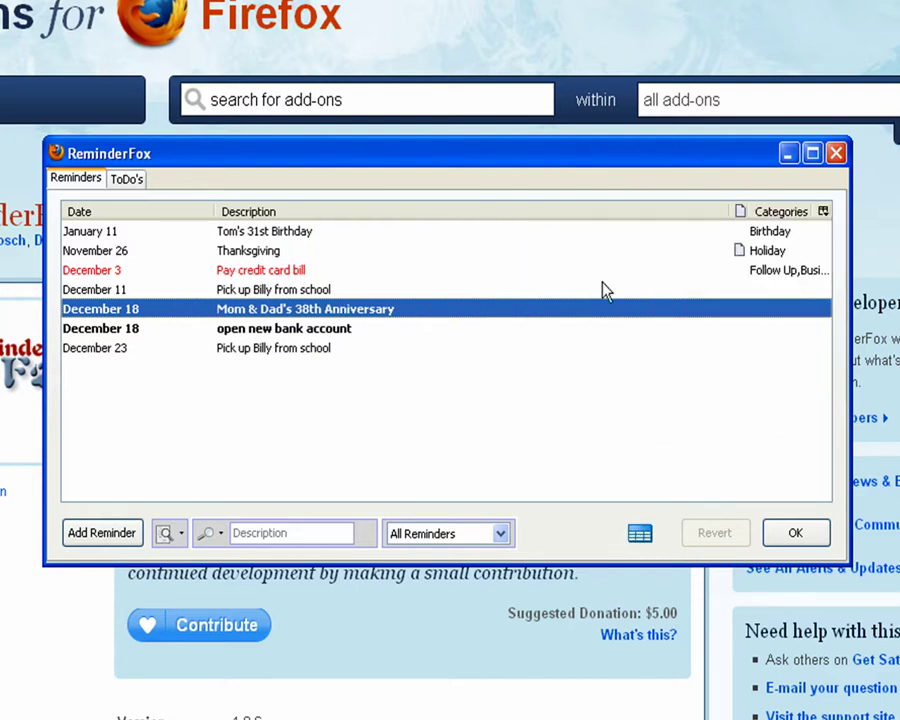
{"action": "left_click_drag", "start_coordinate": [741, 211], "coordinate": [680, 211]}
{"action": "left_click", "coordinate": [822, 211]}
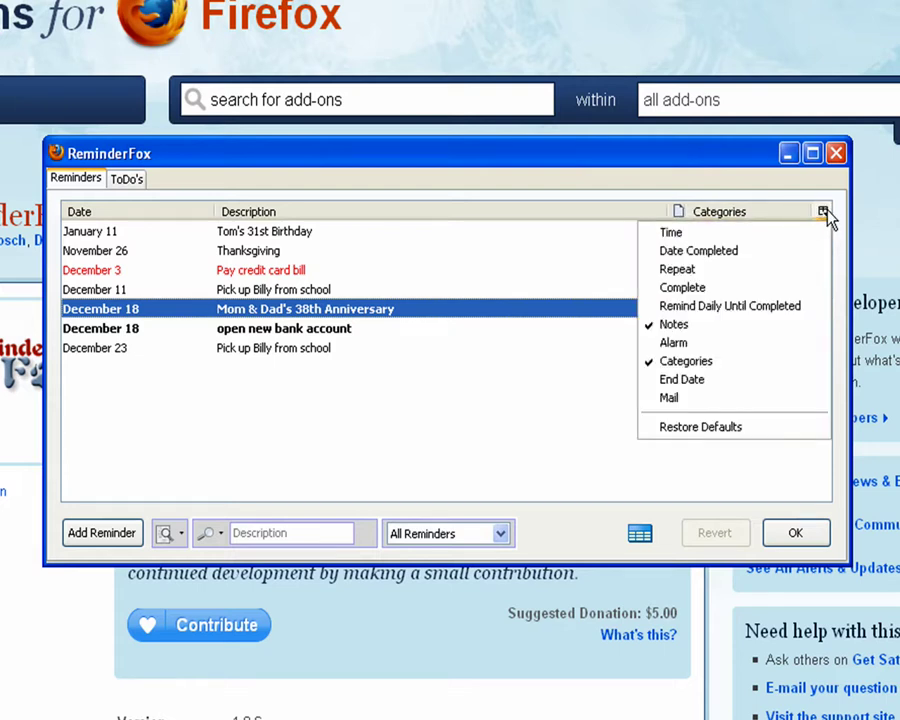
{"action": "left_click", "coordinate": [714, 289]}
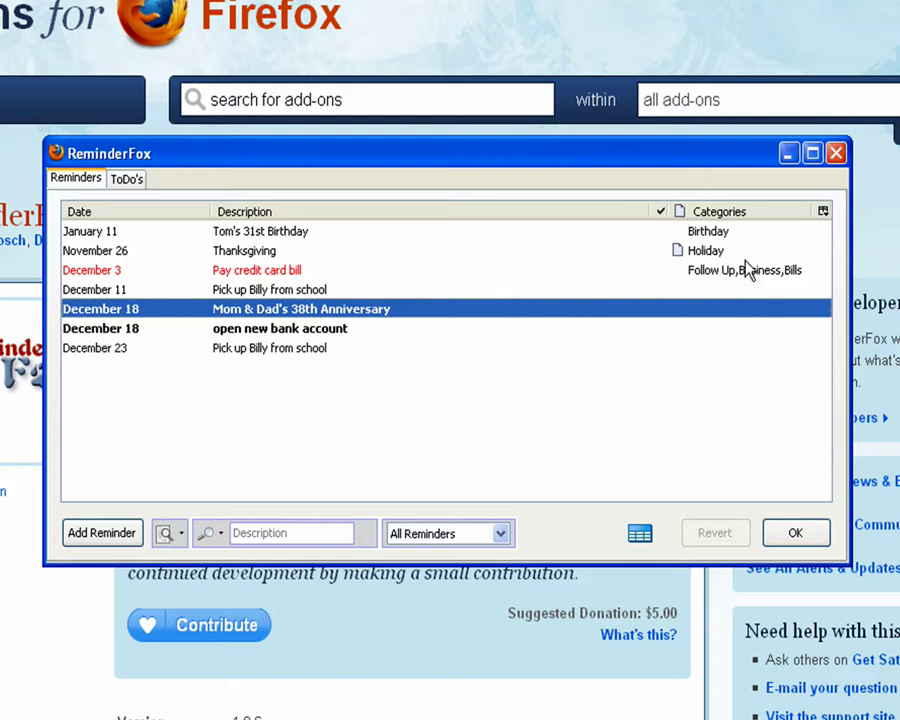
- Mark only the January 11 birthday and December 18 anniversary complete, then add a Time column
{"action": "left_click", "coordinate": [657, 233]}
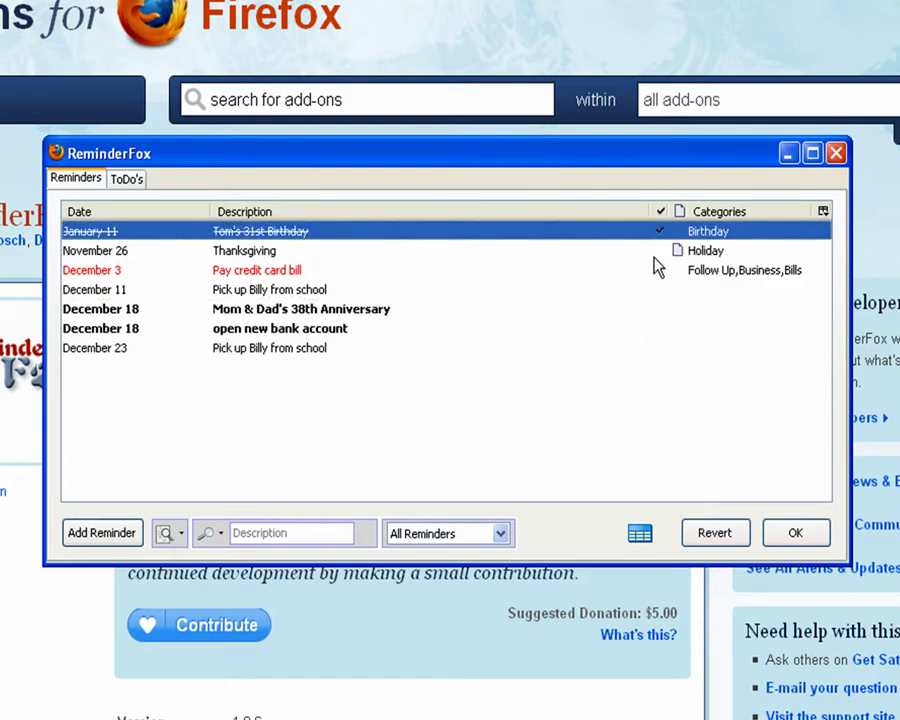
{"action": "left_click", "coordinate": [660, 271]}
{"action": "left_click", "coordinate": [659, 309]}
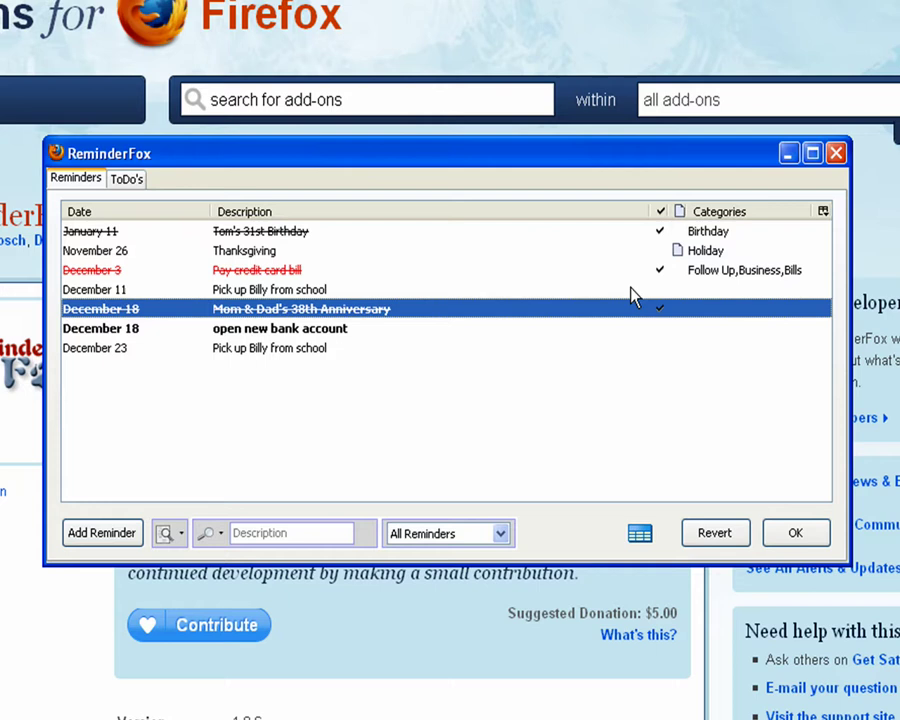
{"action": "left_click", "coordinate": [645, 291]}
{"action": "left_click", "coordinate": [662, 289]}
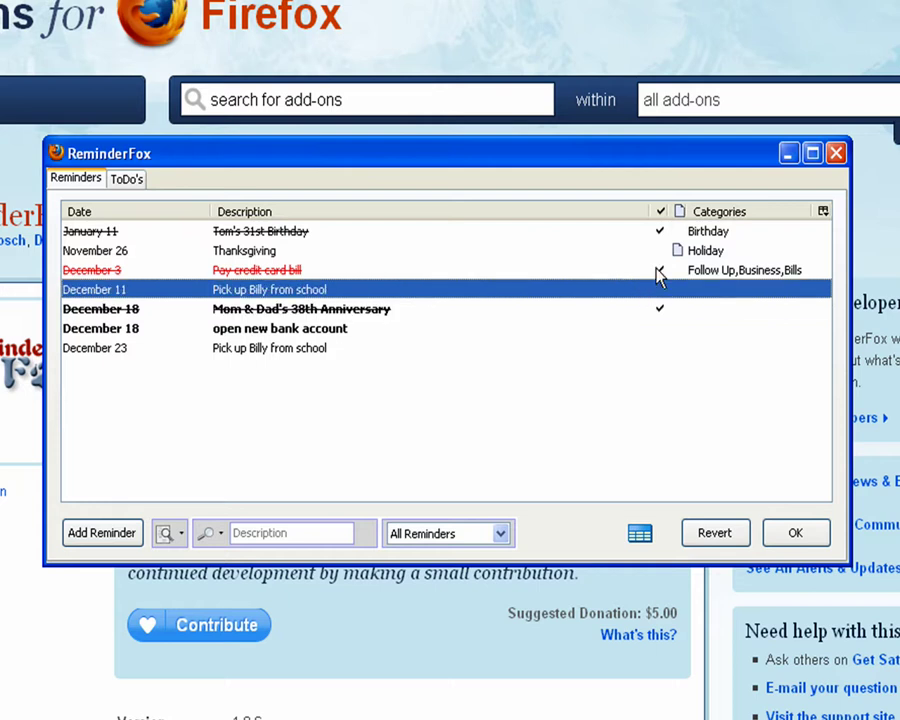
{"action": "left_click", "coordinate": [660, 270]}
{"action": "left_click", "coordinate": [823, 213]}
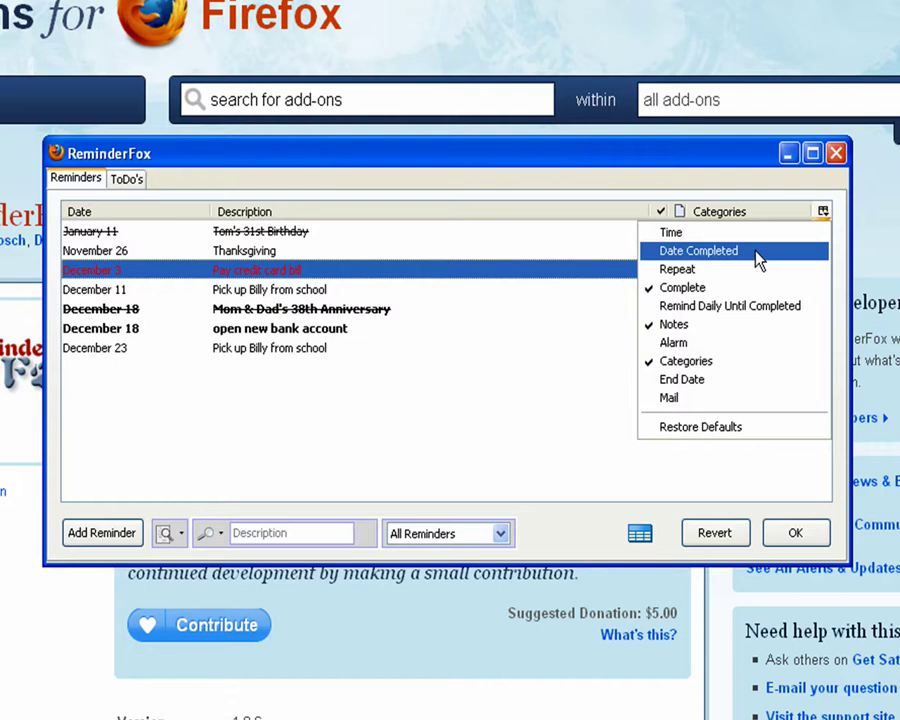
{"action": "left_click", "coordinate": [745, 233]}
- Move the Time column further left and add an Alarm column
{"action": "left_click_drag", "start_coordinate": [636, 212], "coordinate": [573, 208]}
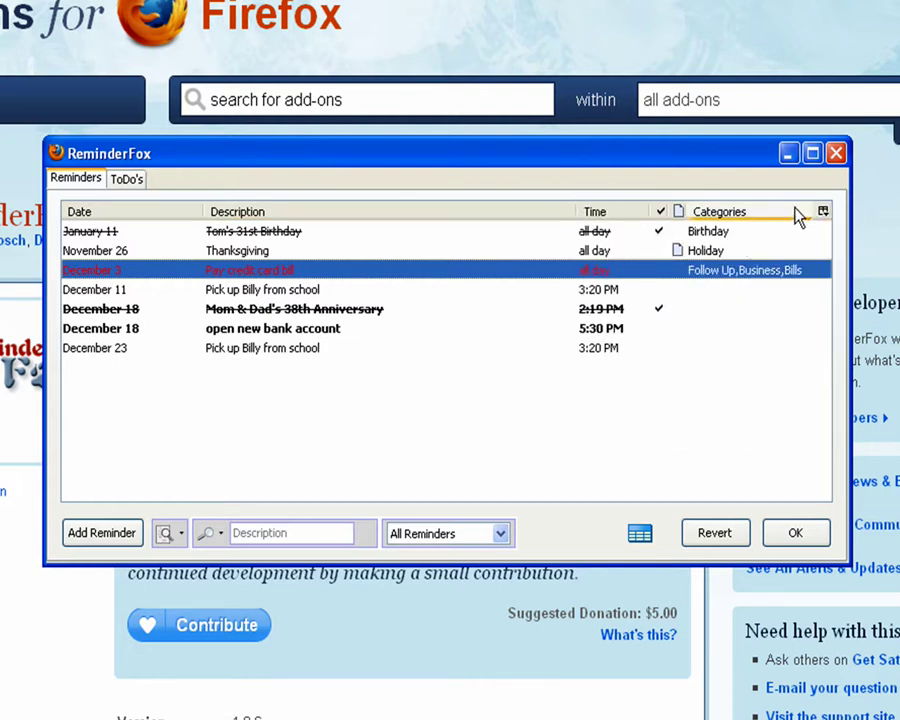
{"action": "left_click", "coordinate": [823, 212]}
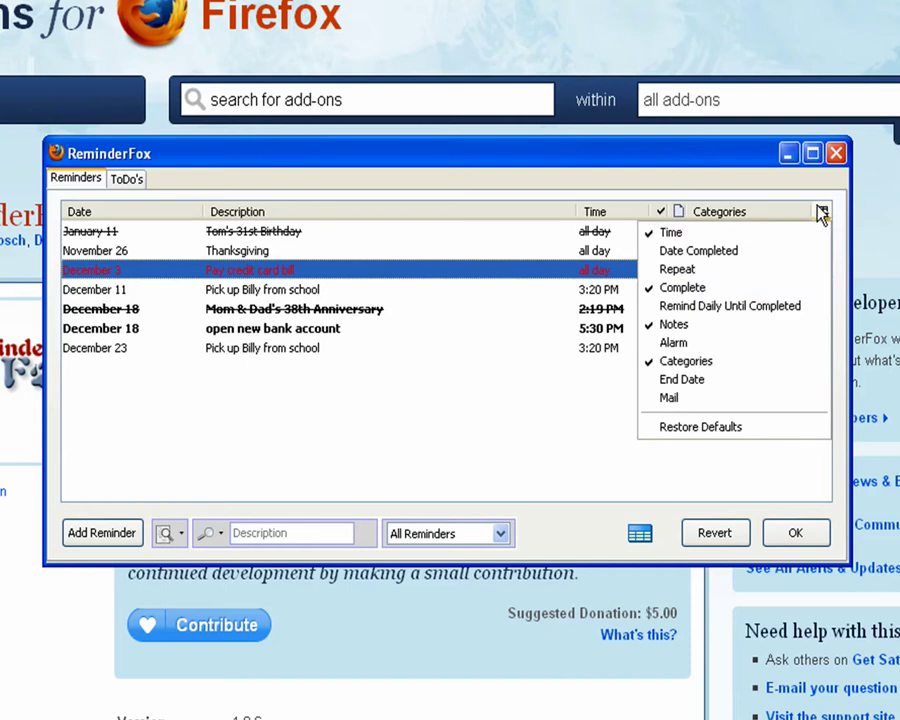
{"action": "left_click", "coordinate": [746, 340]}
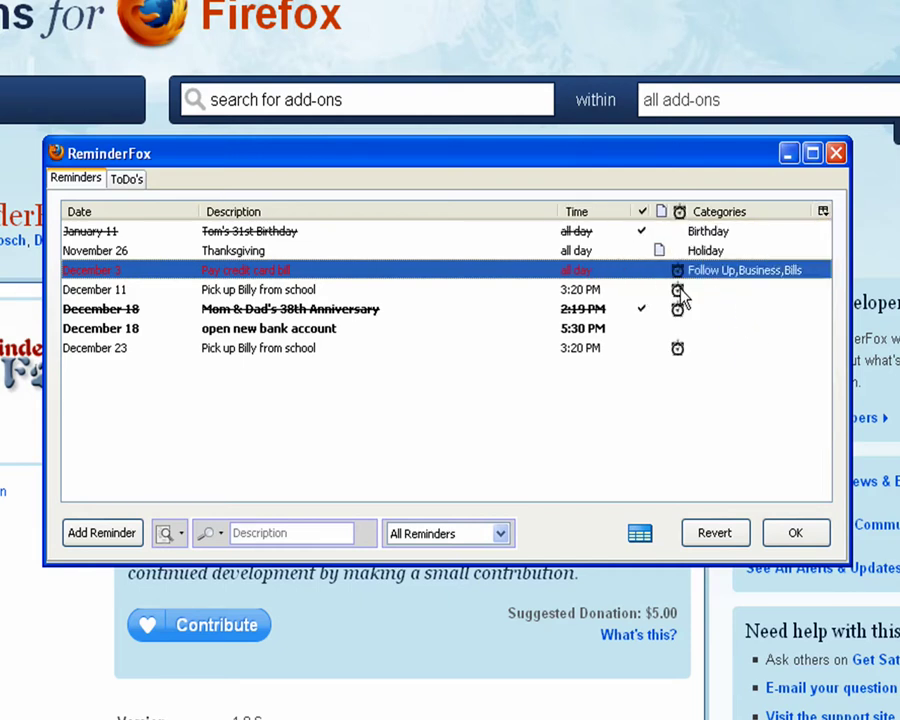
- Remove the Categories column and show the month calendar beside the list
{"action": "mouse_move", "coordinate": [678, 280]}
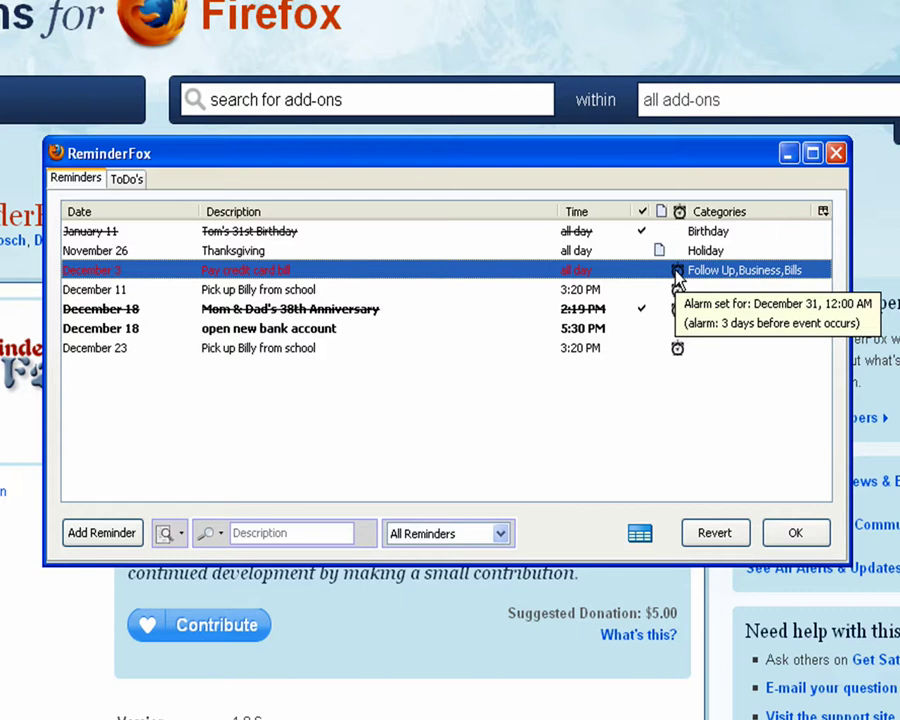
{"action": "mouse_move", "coordinate": [678, 312]}
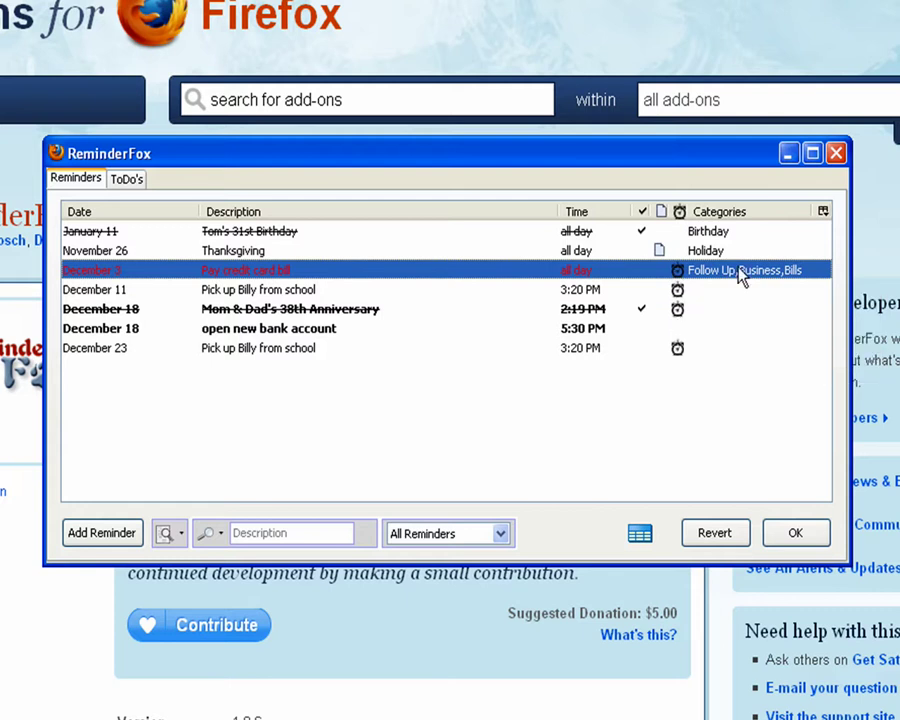
{"action": "left_click", "coordinate": [822, 211]}
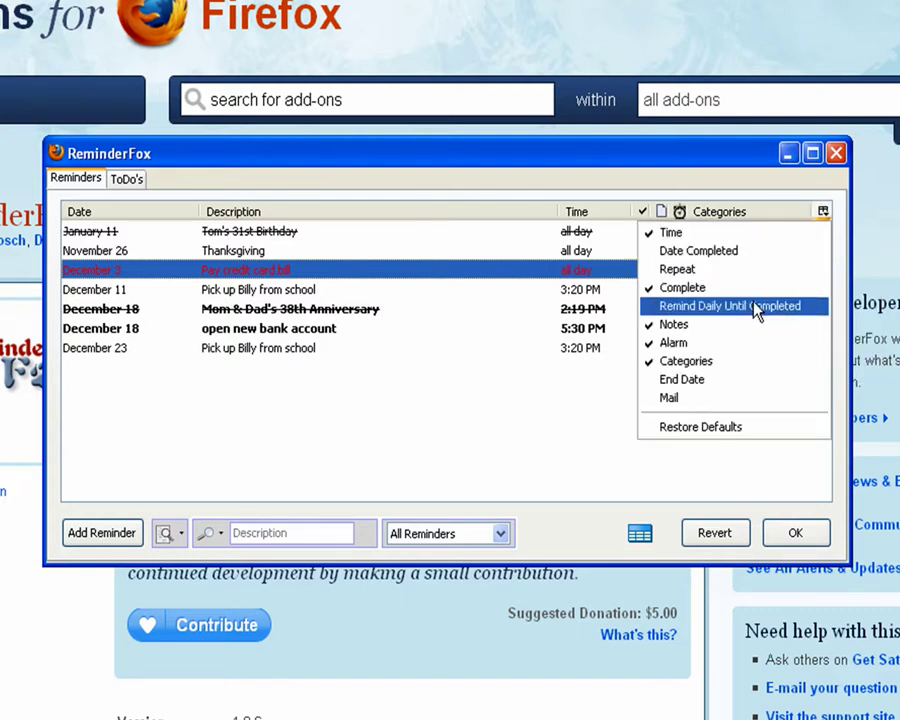
{"action": "left_click", "coordinate": [726, 362]}
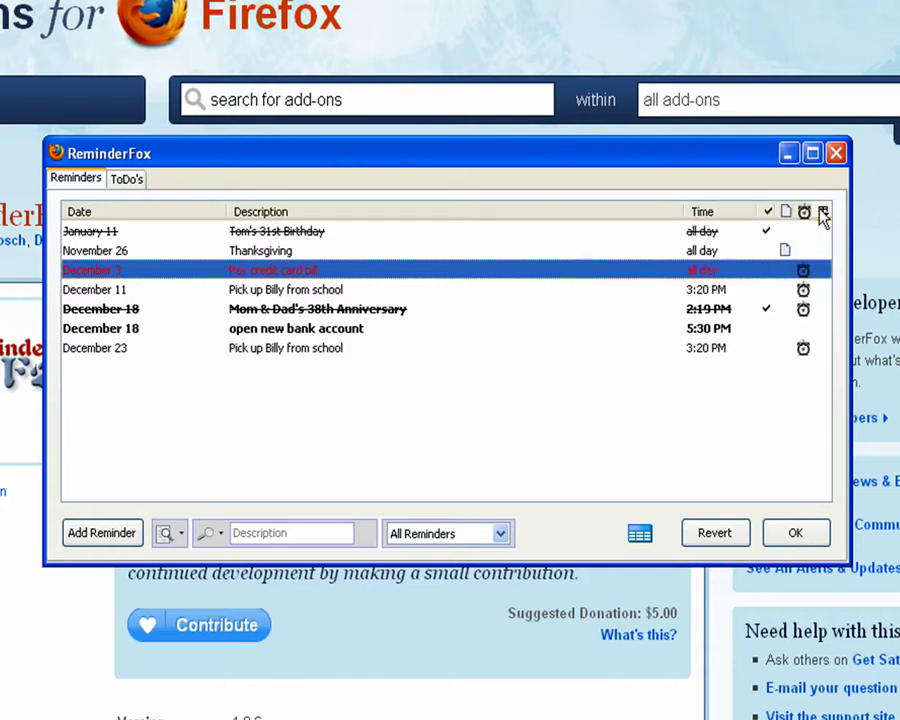
{"action": "left_click", "coordinate": [641, 529]}
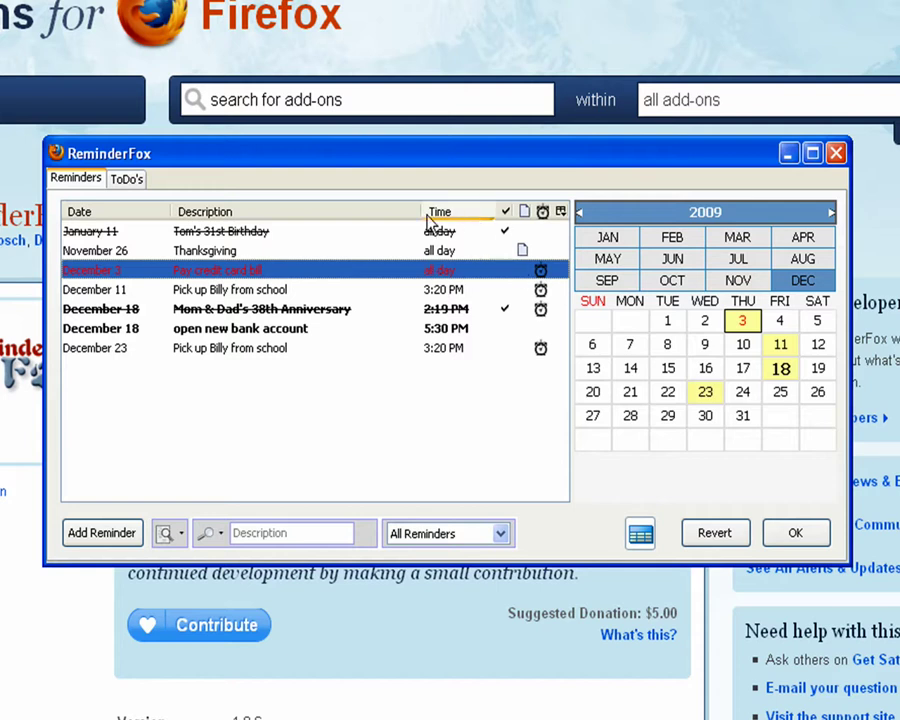
- In the ToDo's list, add a widened Date column and a Date Completed column
{"action": "left_click", "coordinate": [127, 179]}
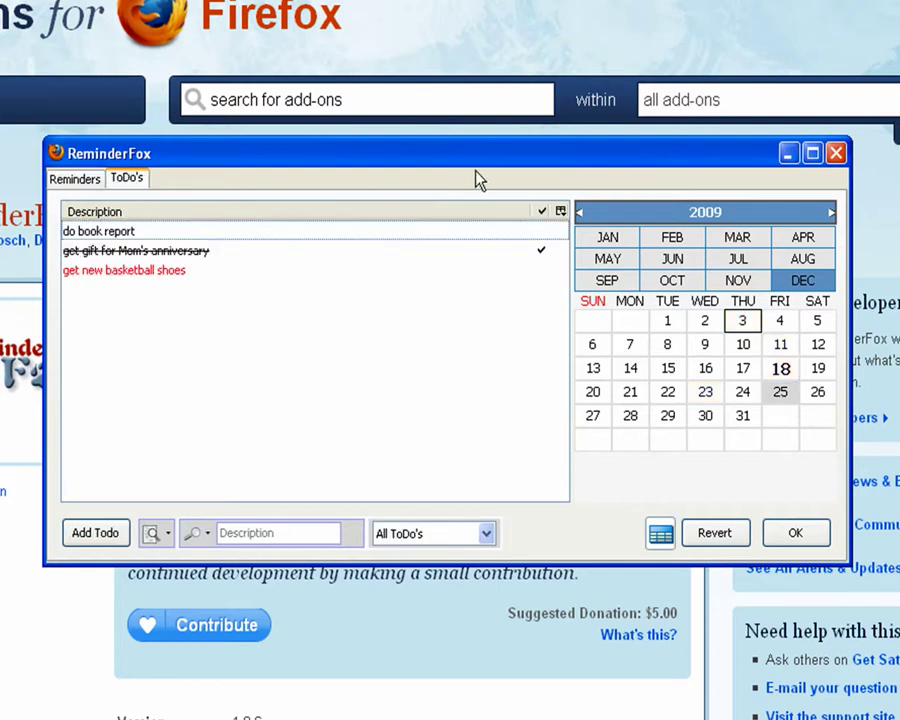
{"action": "left_click", "coordinate": [560, 211]}
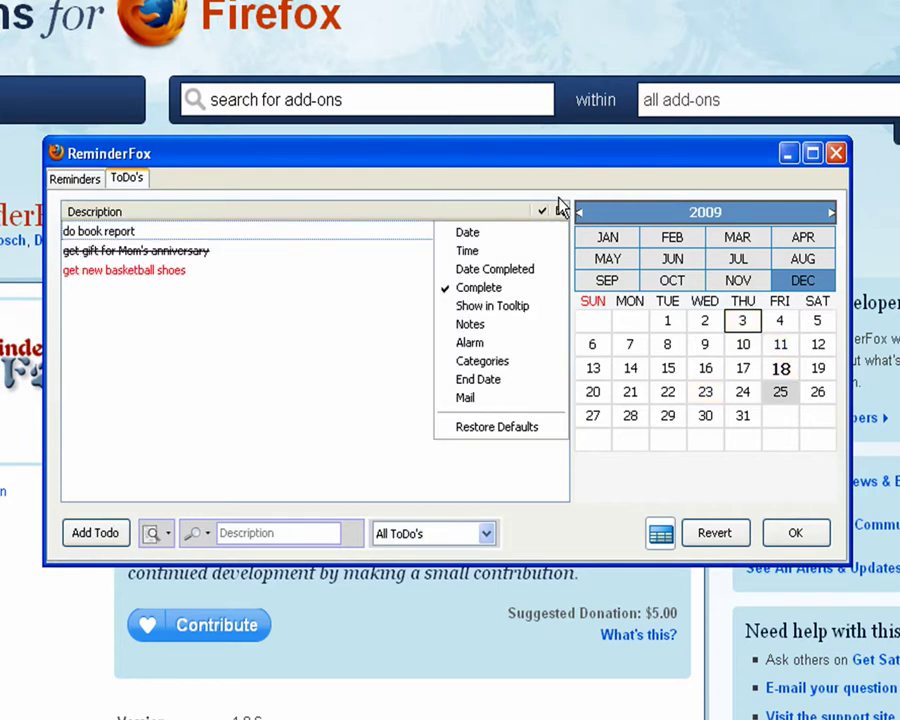
{"action": "left_click", "coordinate": [498, 238]}
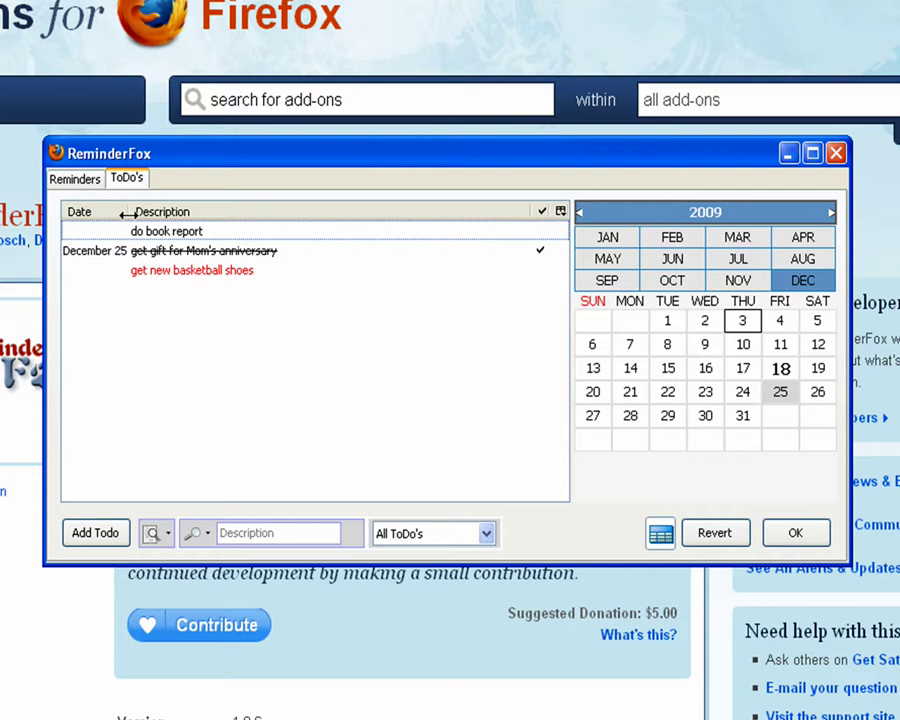
{"action": "left_click_drag", "start_coordinate": [125, 211], "coordinate": [142, 211]}
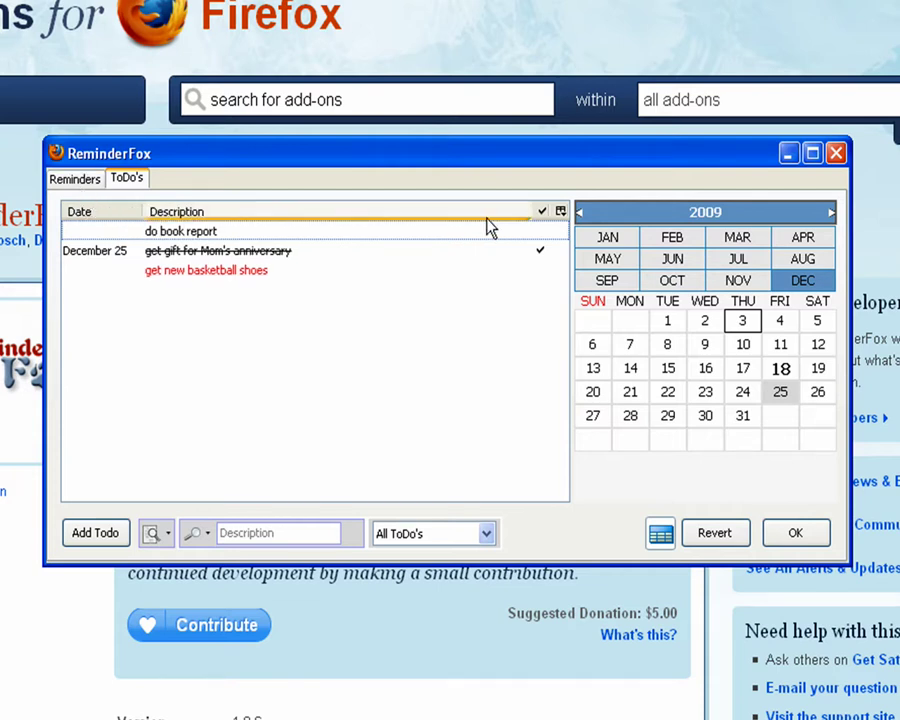
{"action": "left_click", "coordinate": [560, 212]}
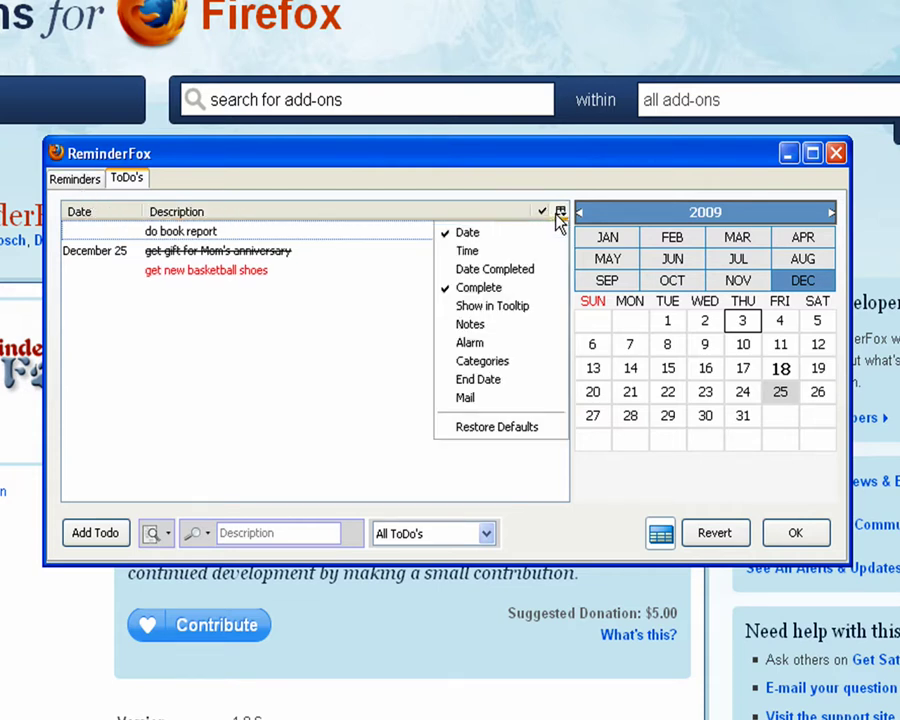
{"action": "left_click", "coordinate": [518, 269]}
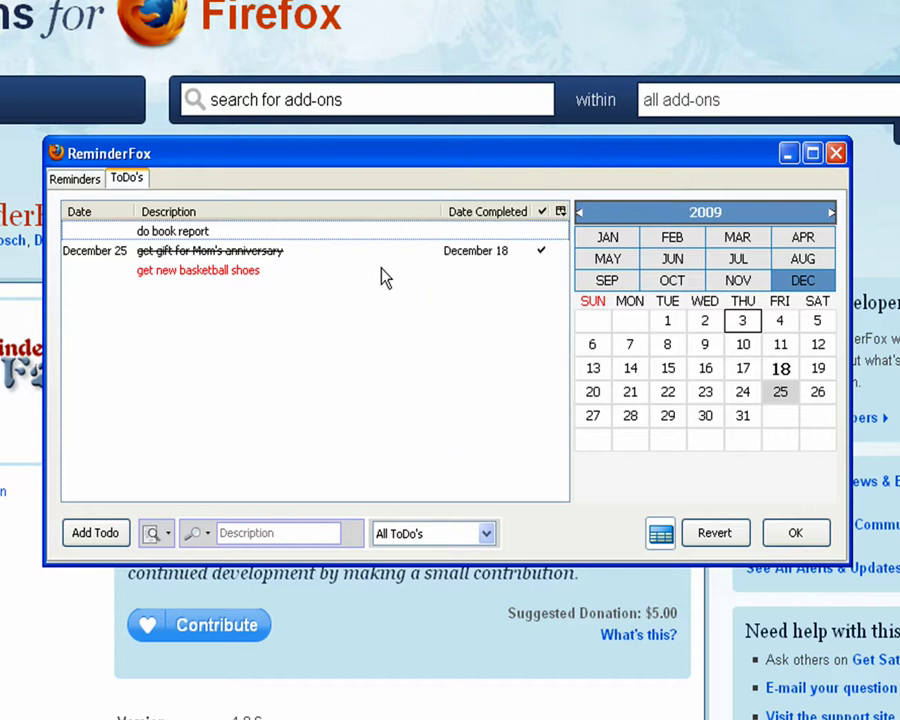
{"action": "left_click", "coordinate": [477, 251]}
- Add a Time column to the ToDo's, then remove it again
{"action": "left_click", "coordinate": [560, 213]}
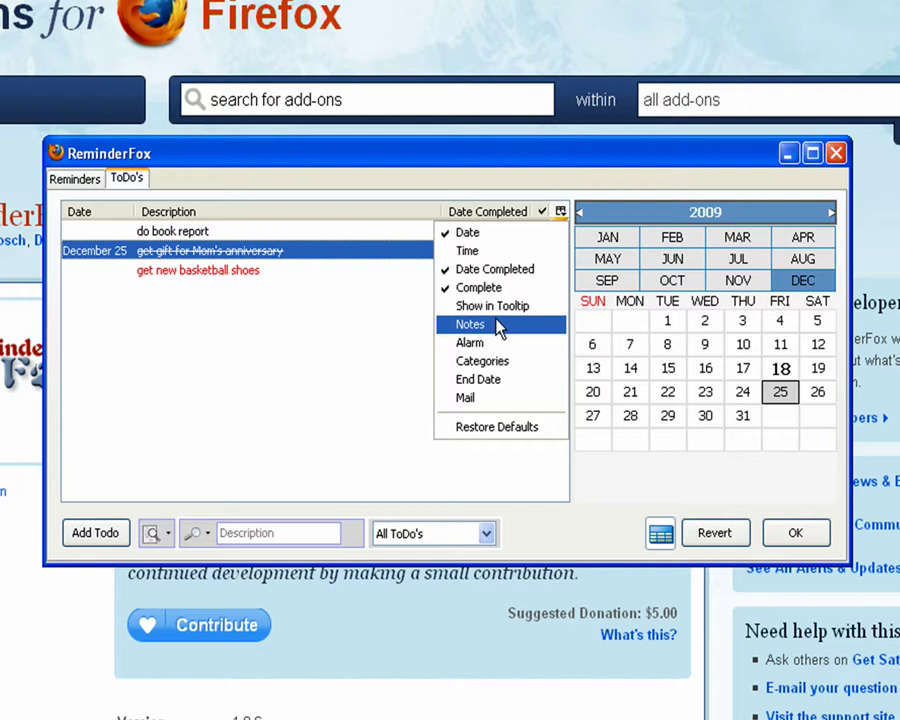
{"action": "left_click", "coordinate": [492, 252]}
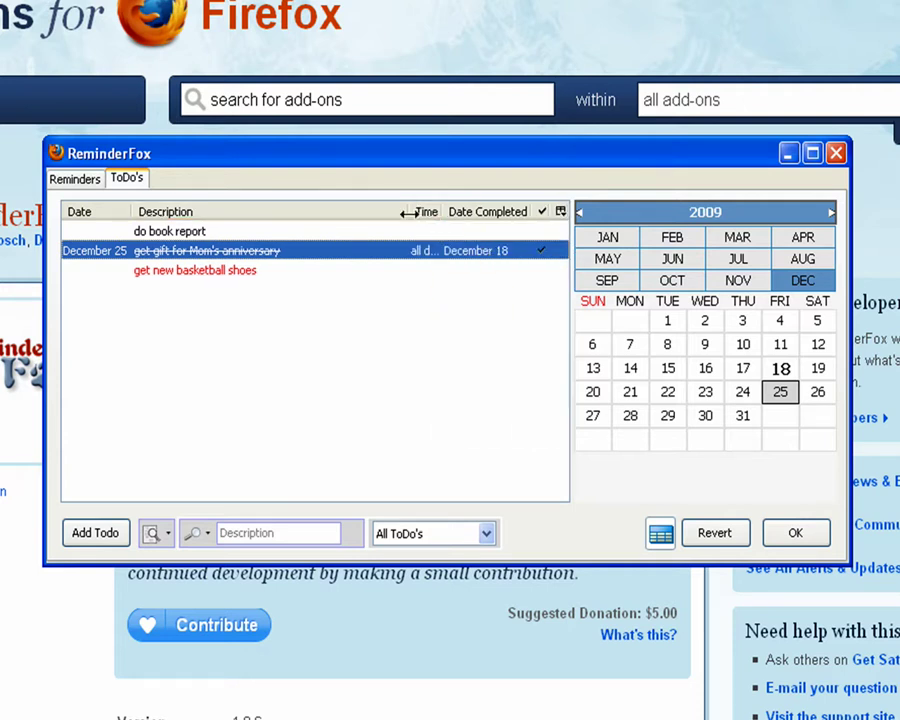
{"action": "left_click_drag", "start_coordinate": [409, 212], "coordinate": [372, 212]}
{"action": "left_click", "coordinate": [561, 211]}
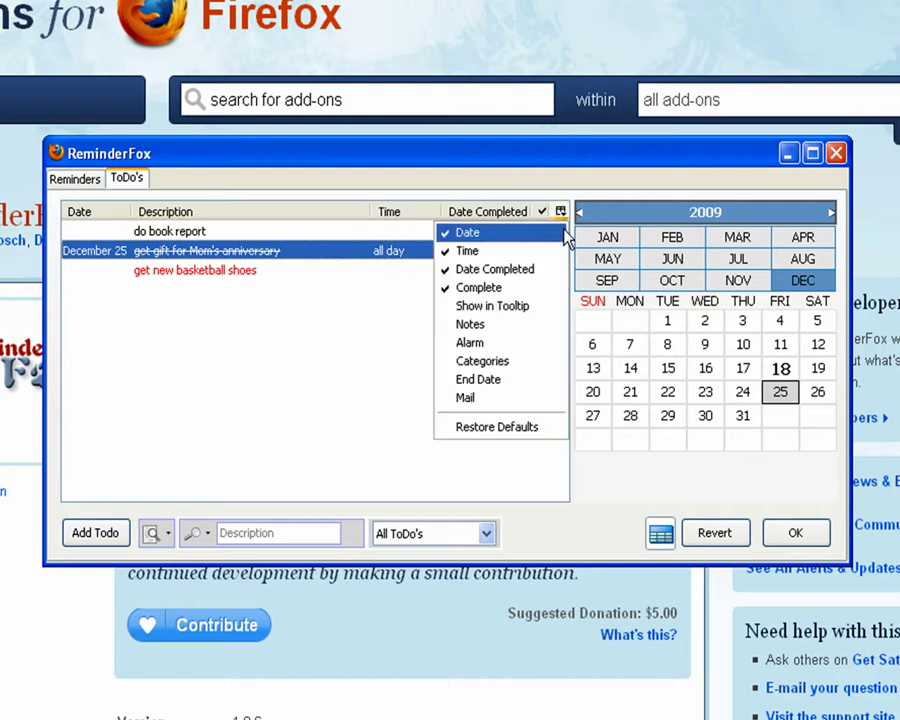
{"action": "left_click", "coordinate": [506, 254]}
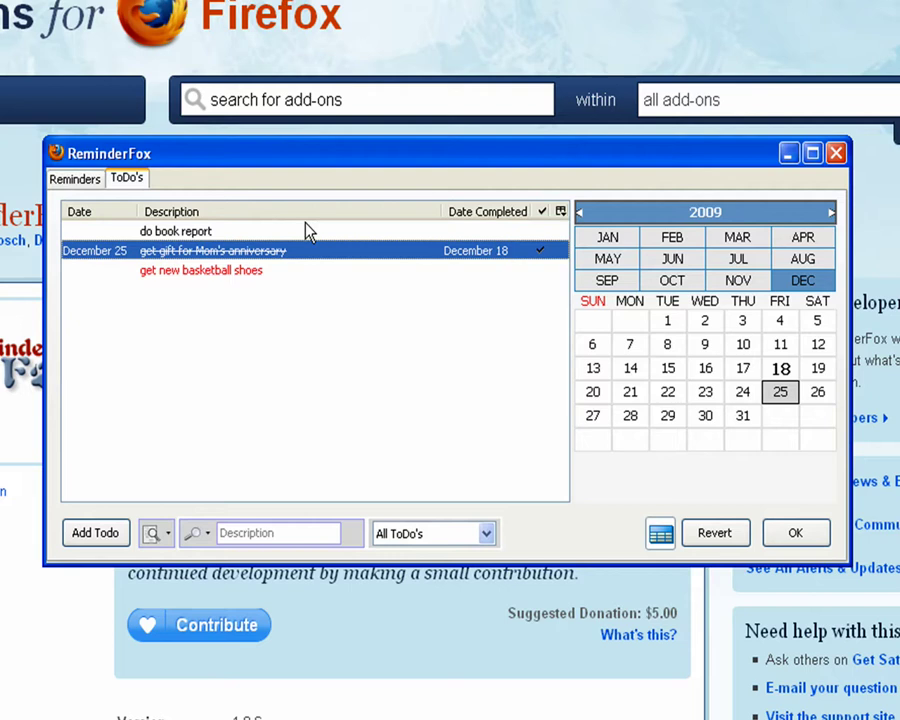
- Move Date after Description and the completed column to the far left, leaving all to-dos uncompleted
{"action": "left_click_drag", "start_coordinate": [122, 214], "coordinate": [474, 221]}
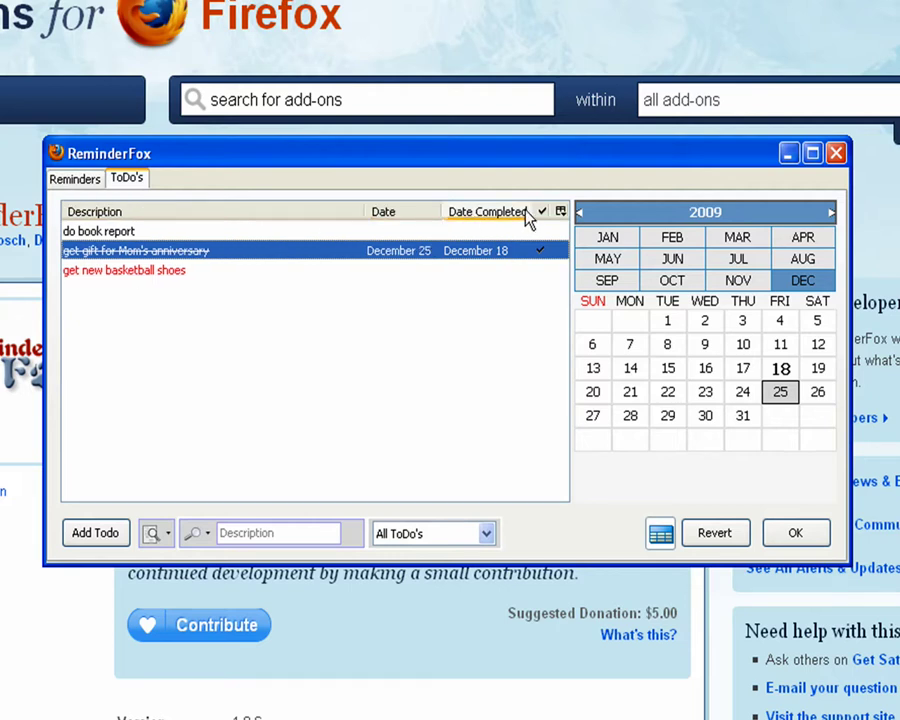
{"action": "left_click_drag", "start_coordinate": [545, 214], "coordinate": [70, 214]}
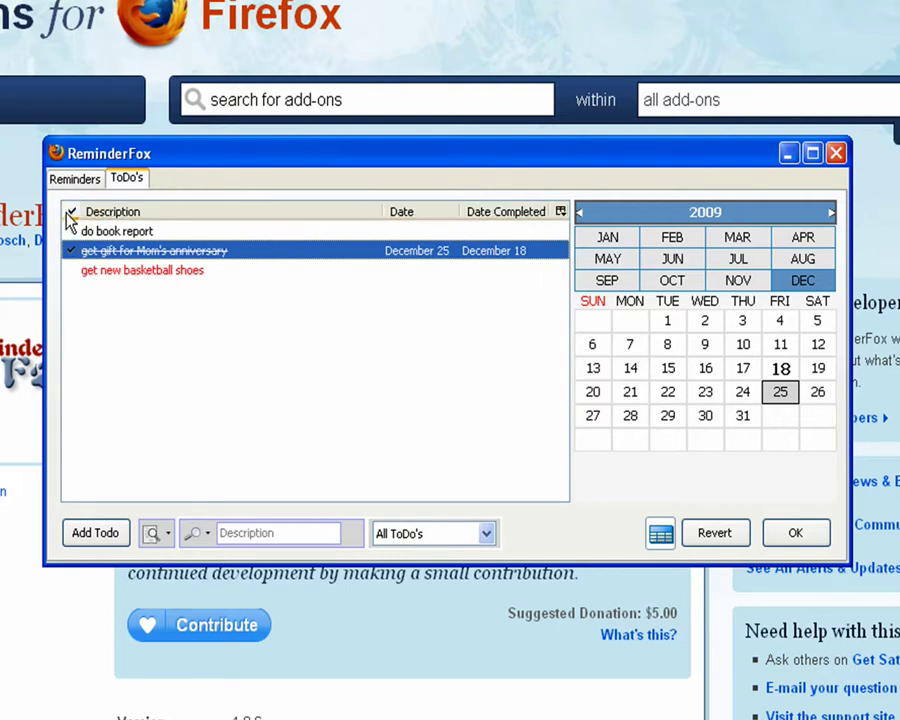
{"action": "left_click", "coordinate": [71, 231]}
{"action": "left_click", "coordinate": [70, 270]}
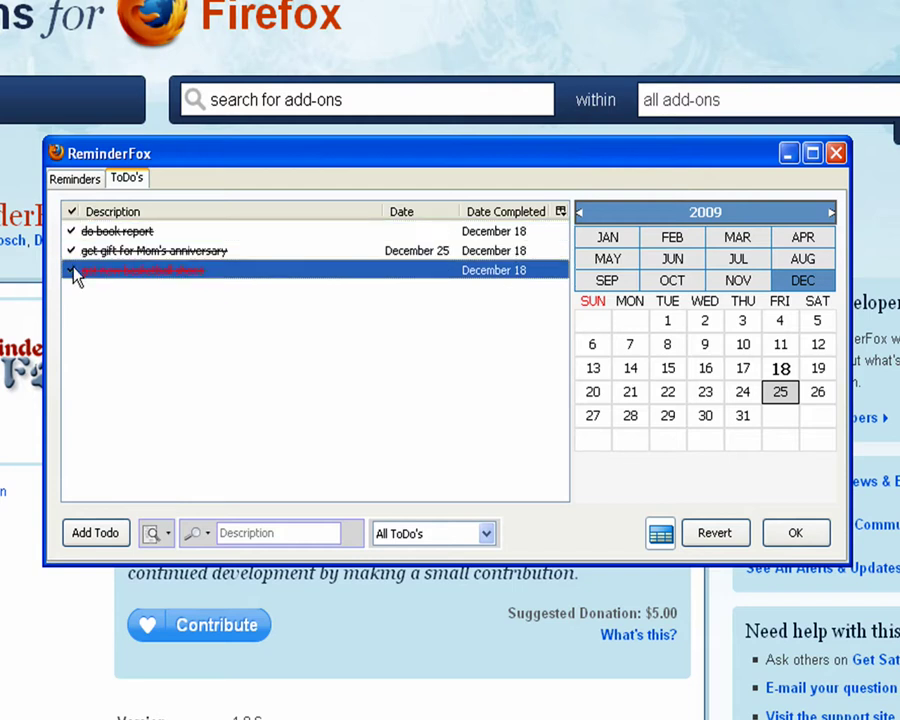
{"action": "left_click", "coordinate": [70, 270]}
{"action": "left_click", "coordinate": [70, 250]}
{"action": "left_click", "coordinate": [71, 231]}
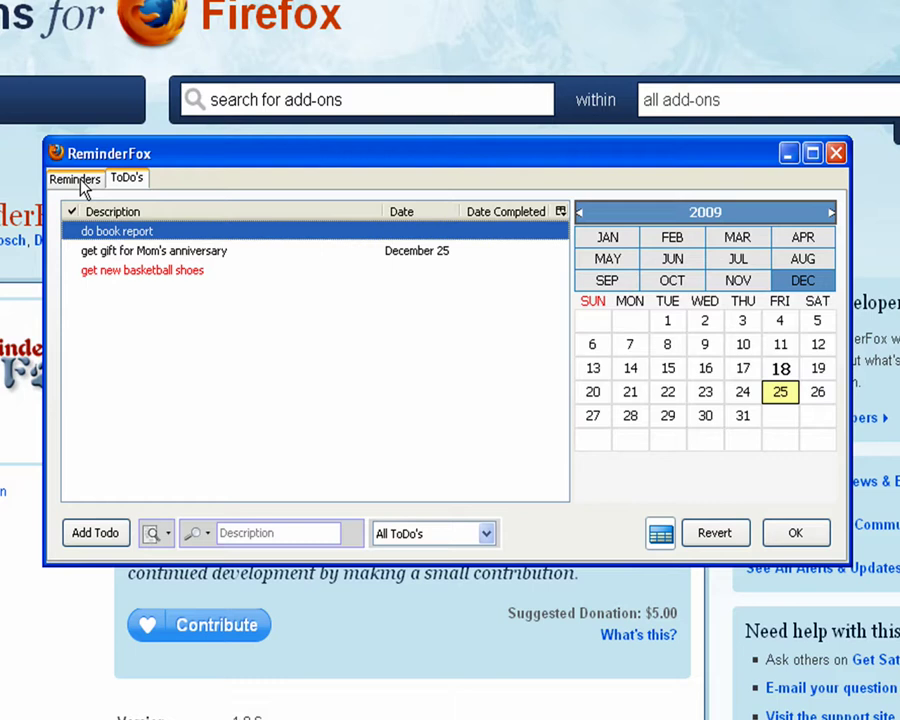
- Back in Reminders, mark the December 11 and 23 school pickup reminders important
{"action": "left_click", "coordinate": [81, 183]}
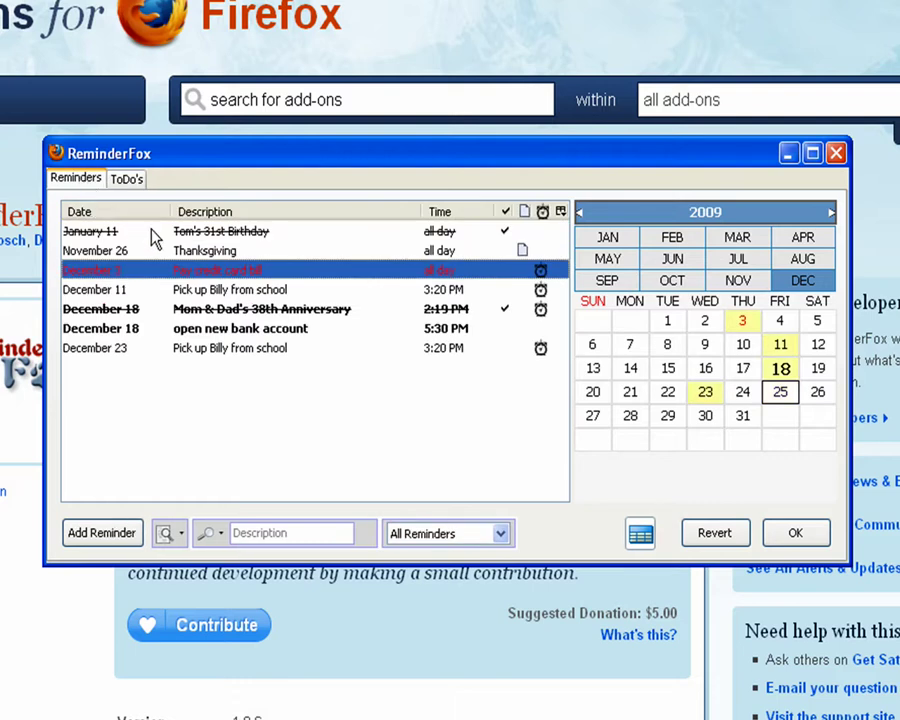
{"action": "left_click", "coordinate": [232, 358], "text": "ctrl"}
{"action": "left_click", "coordinate": [224, 291], "text": "ctrl"}
{"action": "right_click", "coordinate": [235, 290]}
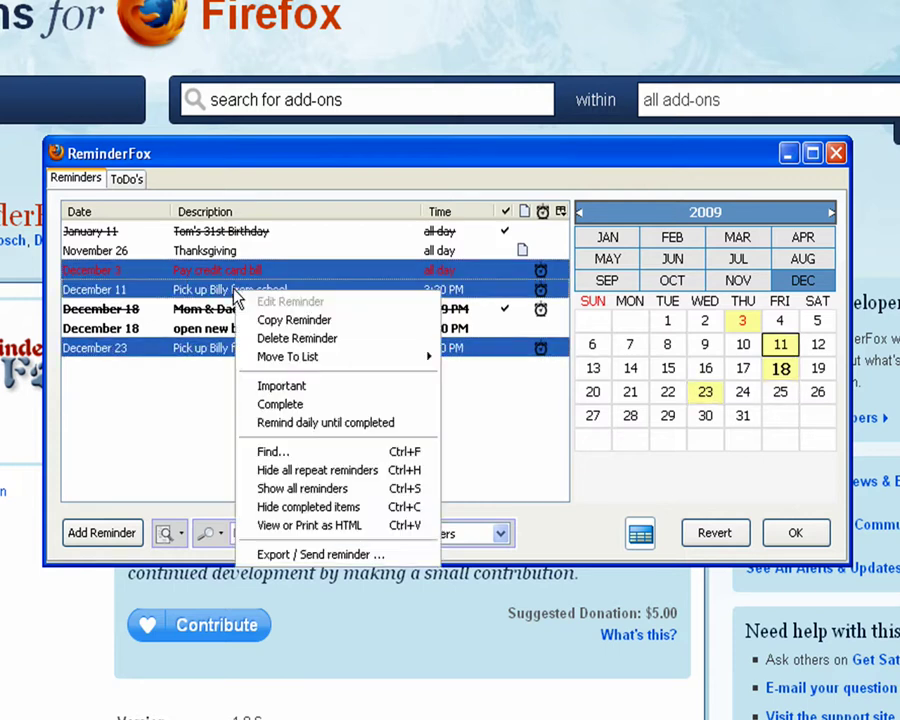
{"action": "left_click", "coordinate": [286, 388]}
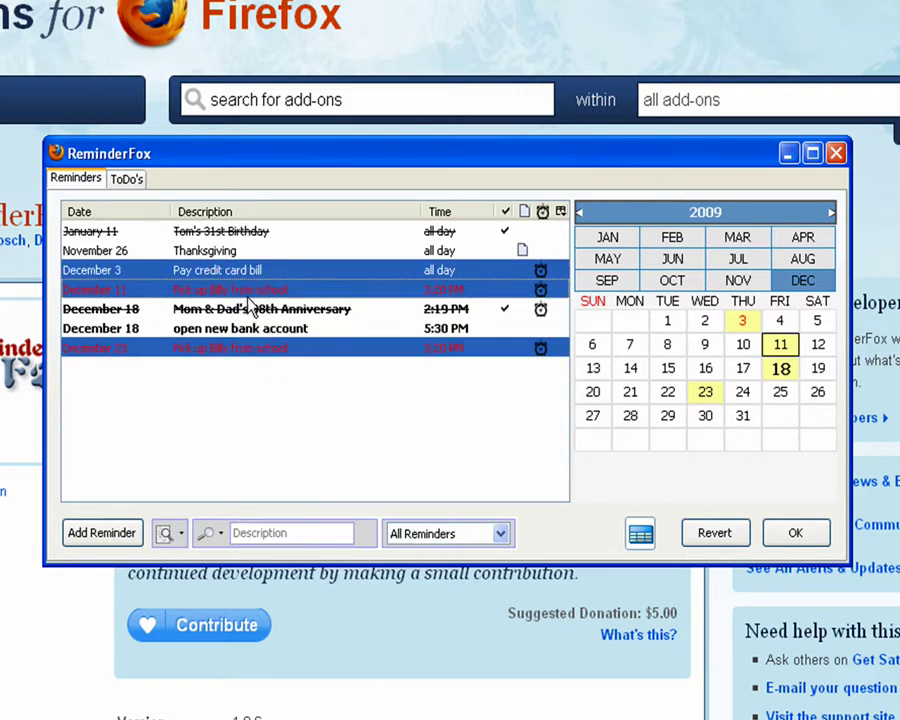
- Try deleting Thanksgiving and Pay credit card bill, but cancel to keep both
{"action": "left_click", "coordinate": [225, 252], "text": "ctrl"}
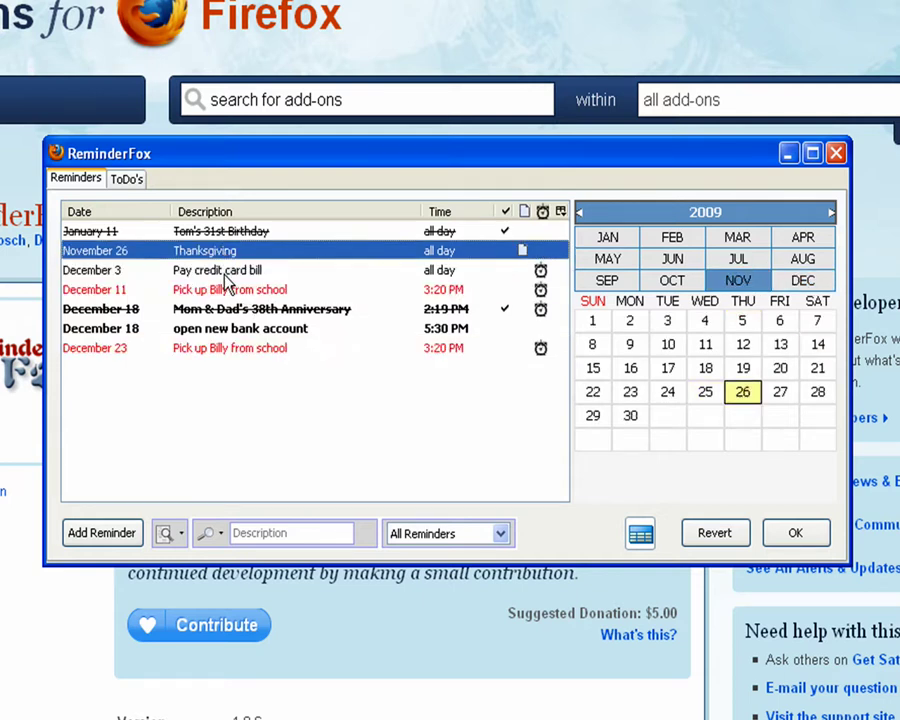
{"action": "left_click", "coordinate": [226, 272], "text": "shift"}
{"action": "right_click", "coordinate": [225, 271]}
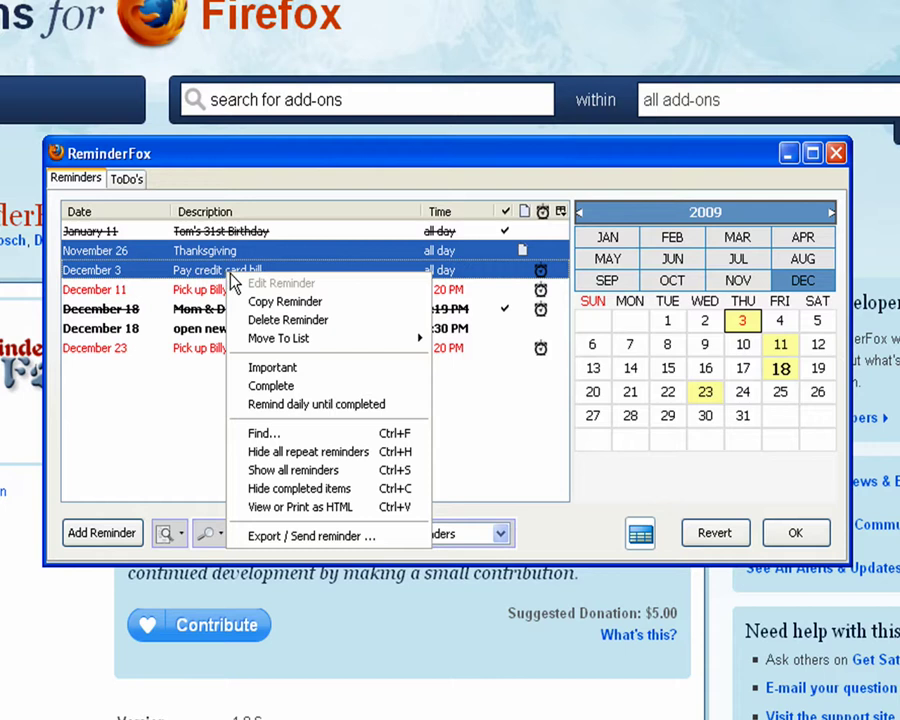
{"action": "left_click", "coordinate": [310, 321]}
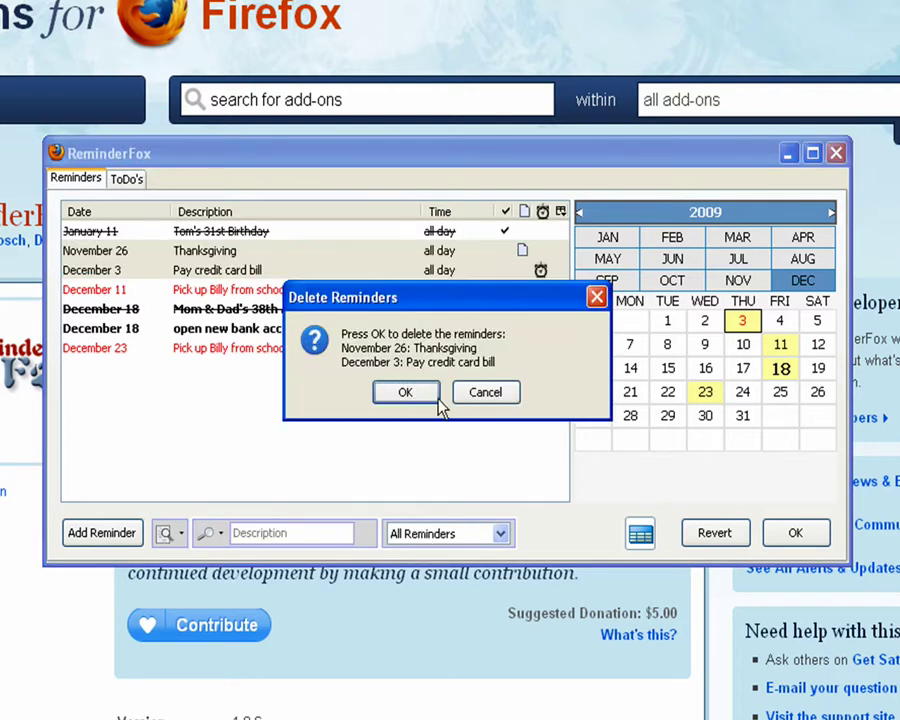
{"action": "left_click", "coordinate": [486, 393]}
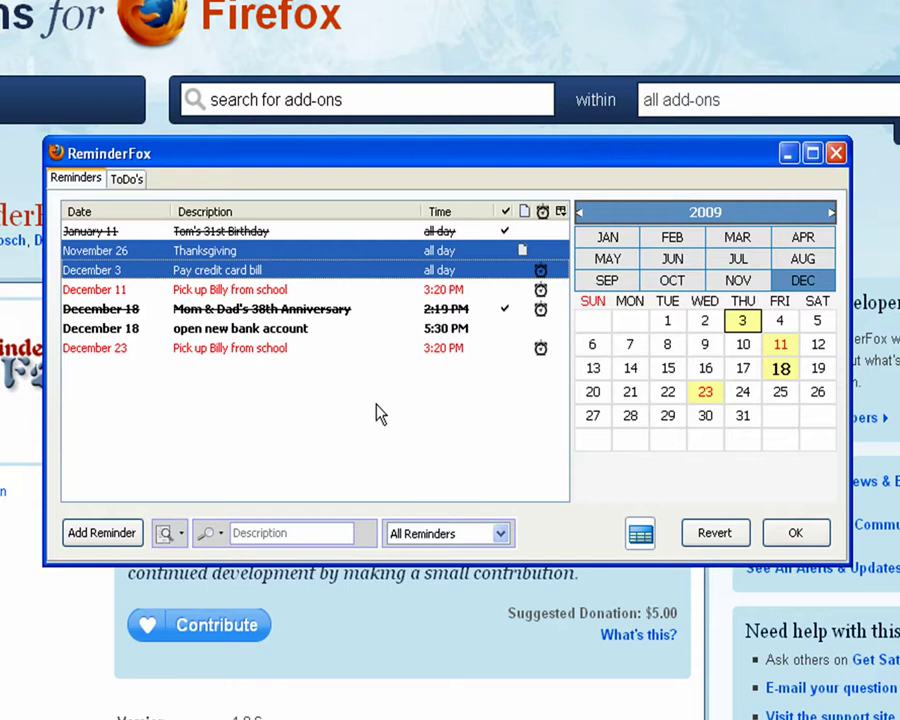
- Select the December 23 school pickup and jump the calendar back to today
{"action": "left_click", "coordinate": [360, 349]}
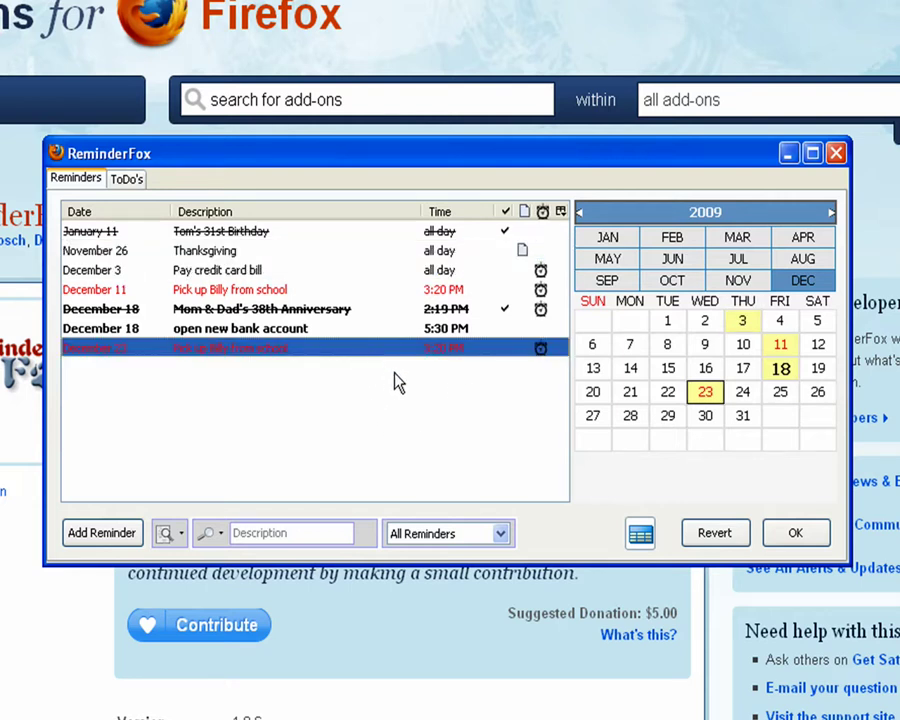
{"action": "right_click", "coordinate": [708, 395]}
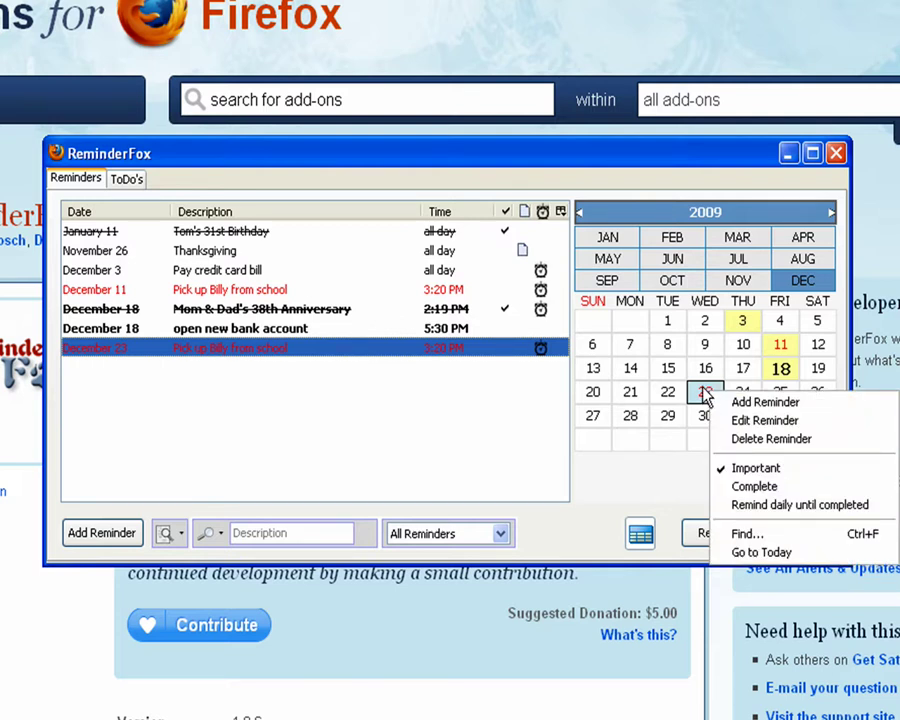
{"action": "left_click", "coordinate": [752, 556]}
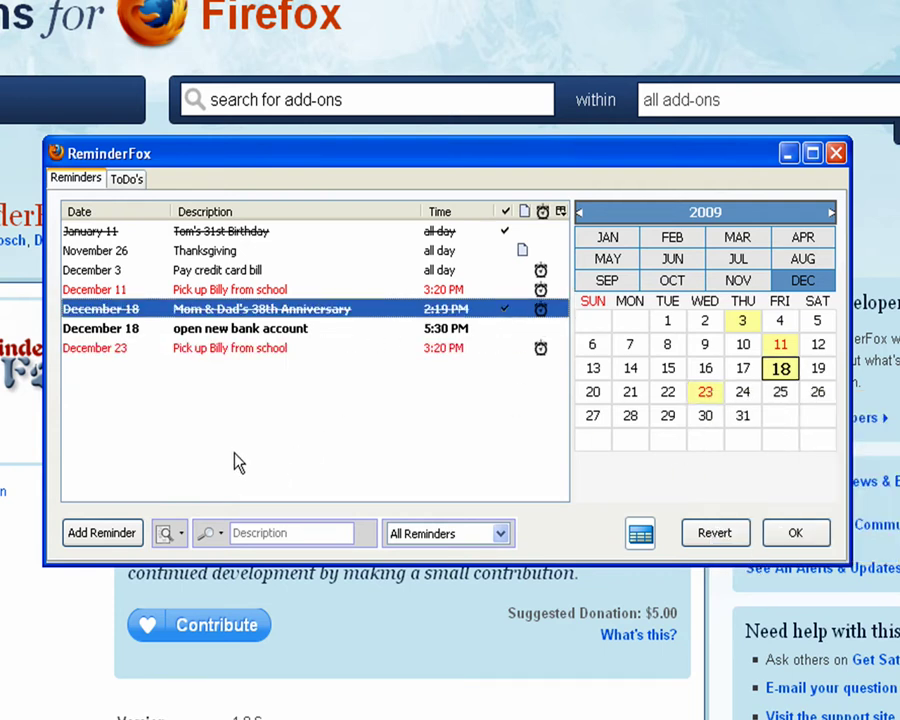
- Open the View Editor and create a new view named 'Birthdays'
{"action": "left_click", "coordinate": [178, 533]}
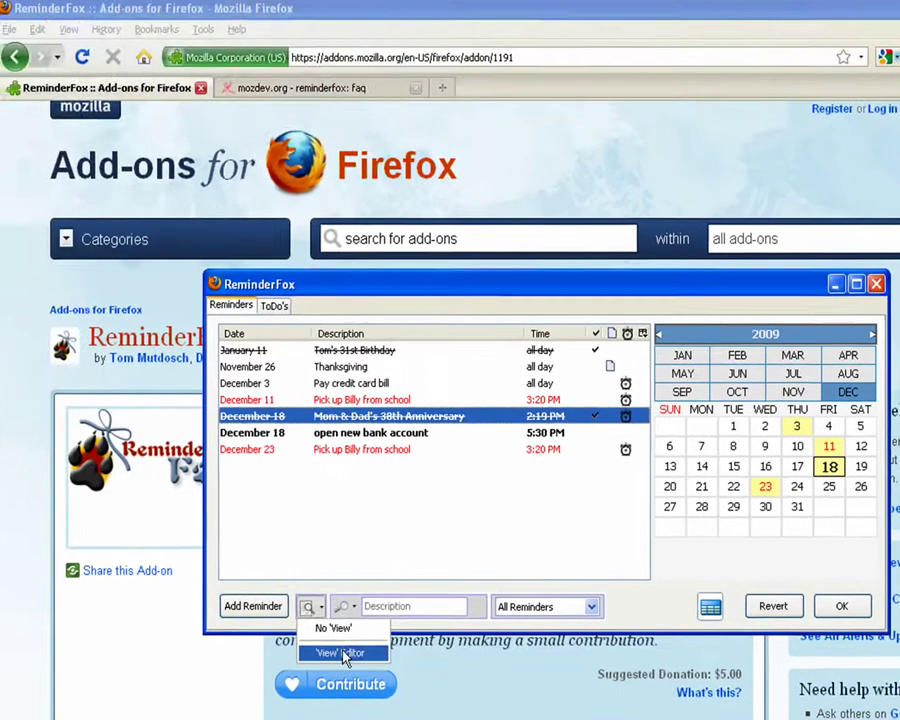
{"action": "left_click", "coordinate": [212, 589]}
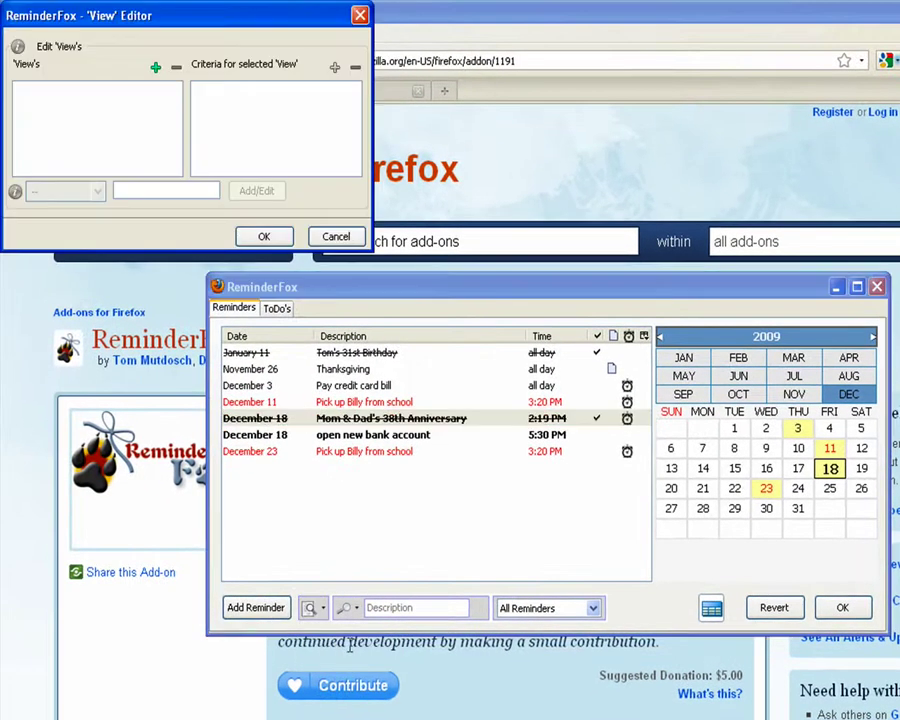
{"action": "left_click_drag", "start_coordinate": [201, 30], "coordinate": [435, 193]}
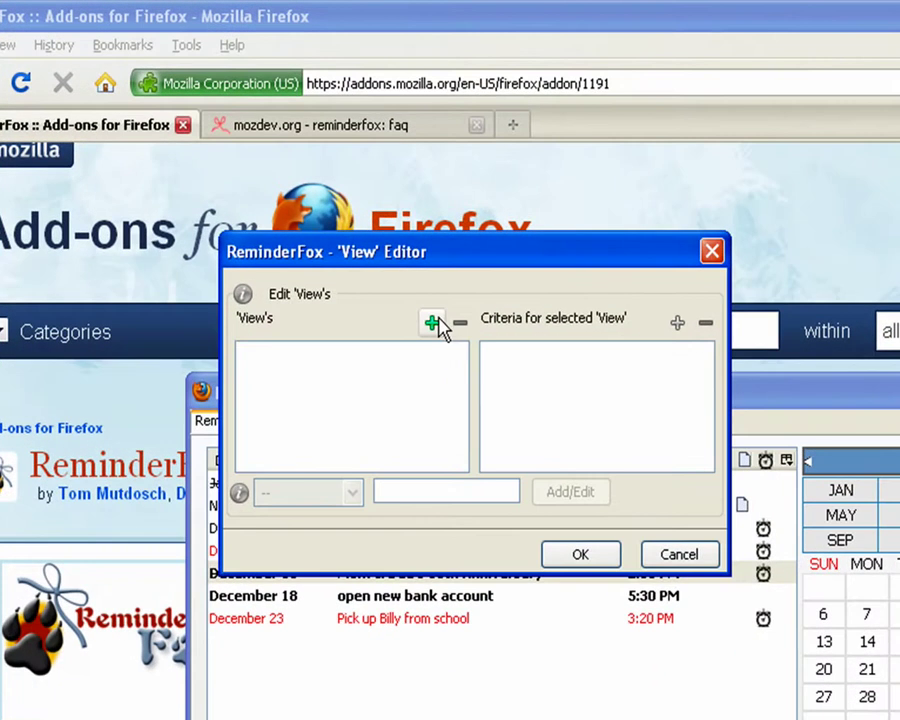
{"action": "left_click", "coordinate": [386, 235]}
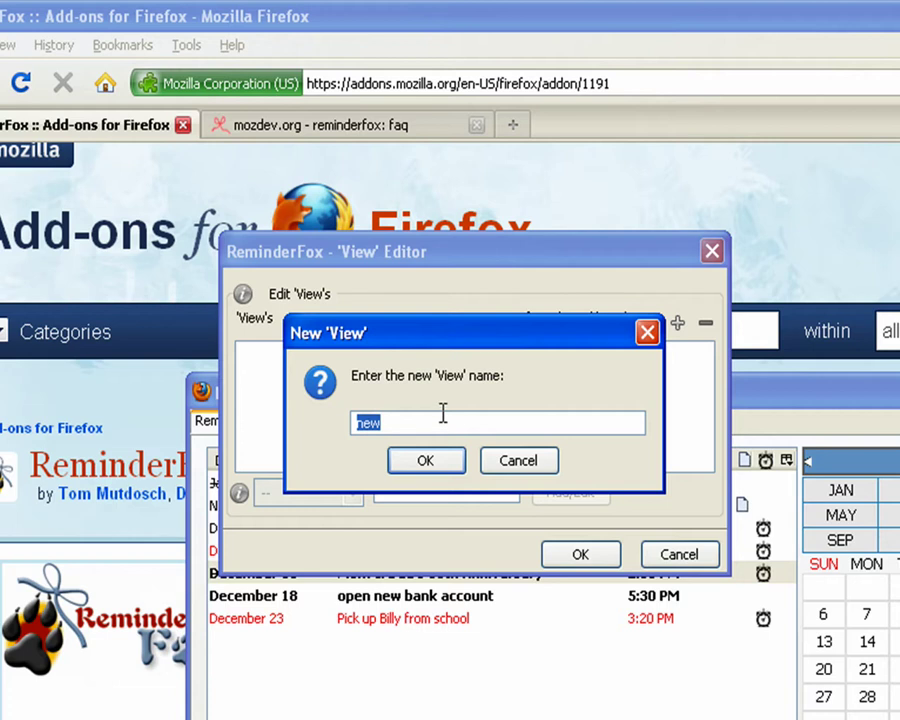
{"action": "type", "text": "Birthdays"}
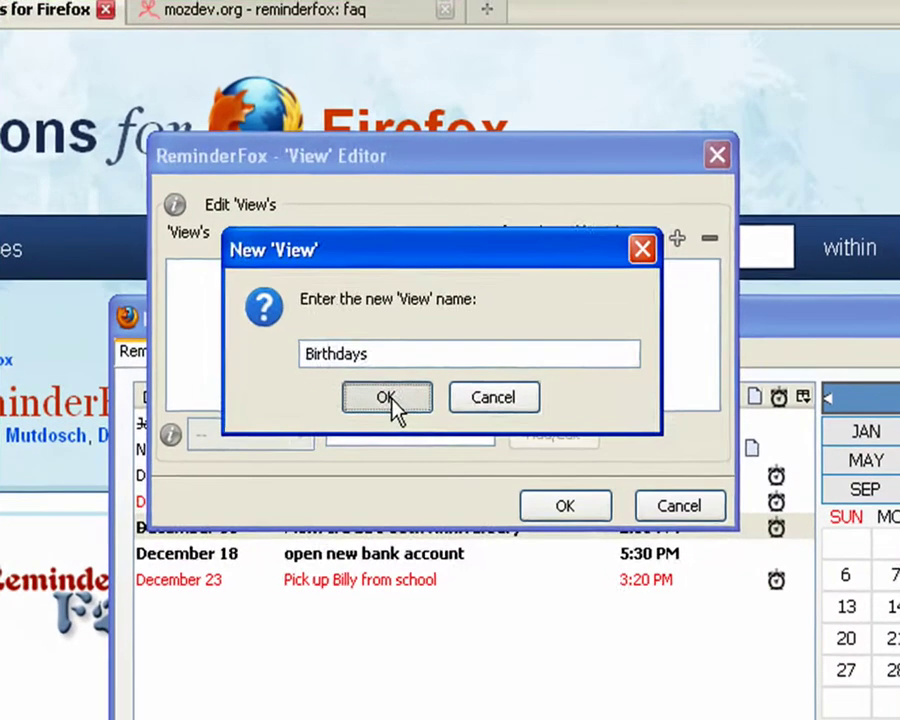
{"action": "left_click", "coordinate": [387, 398]}
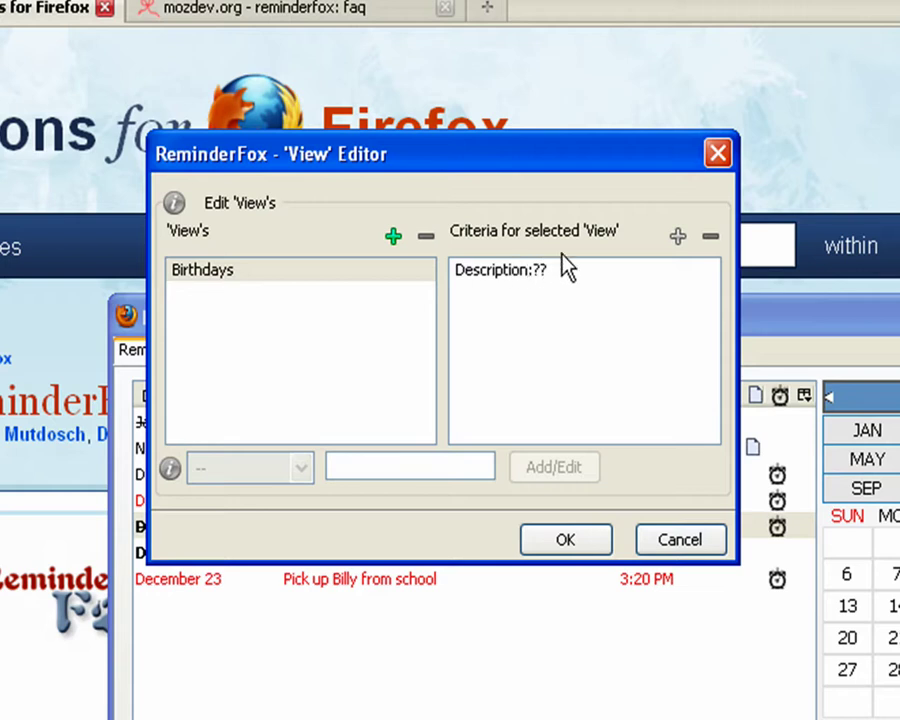
- Set the view's criterion to Categories = Birthday and save it
{"action": "left_click", "coordinate": [593, 270]}
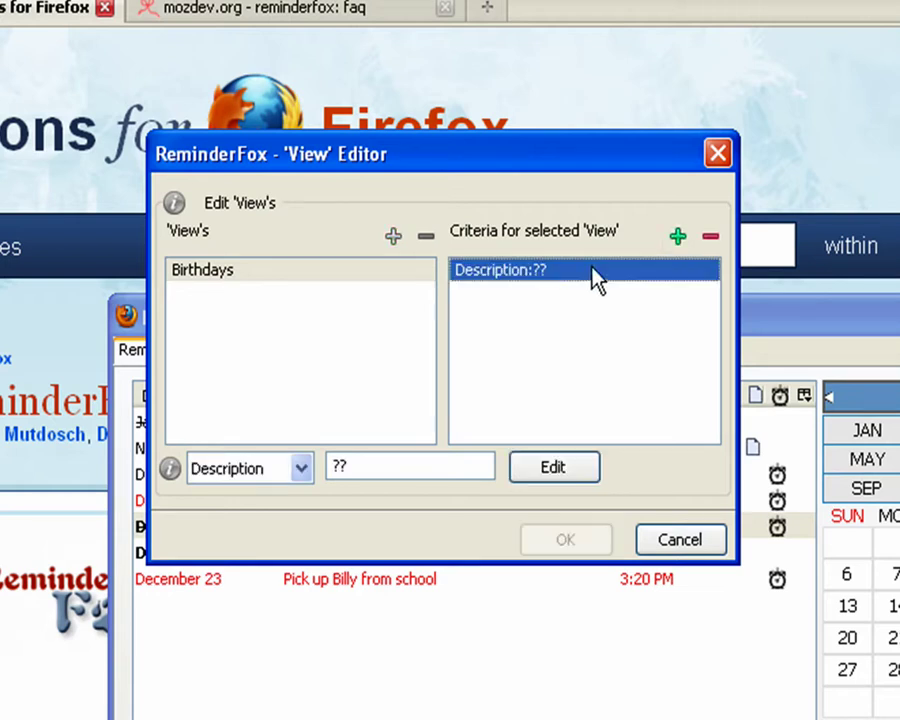
{"action": "left_click", "coordinate": [301, 468]}
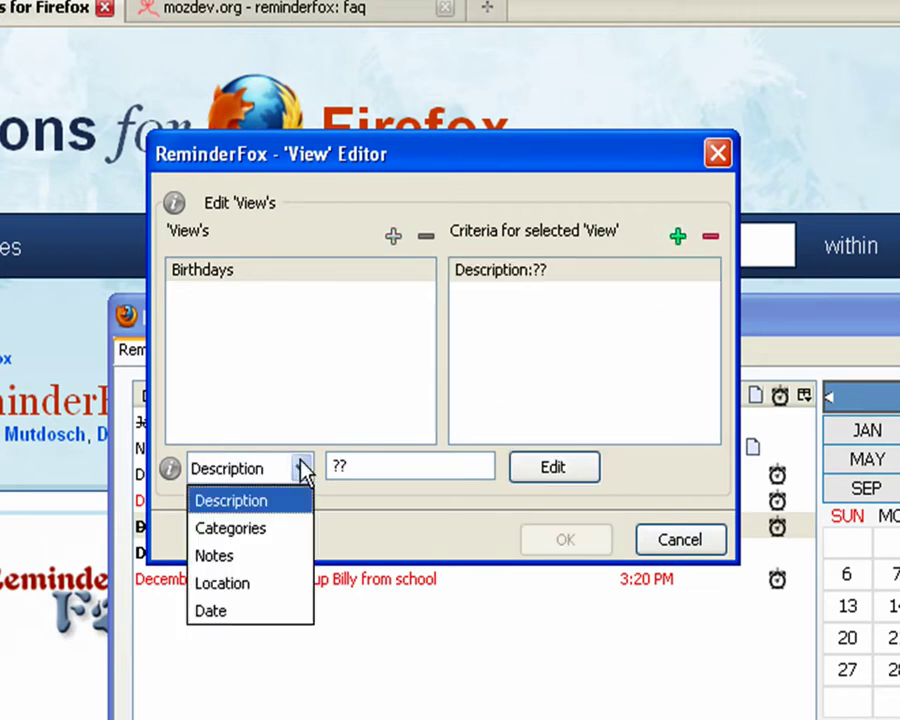
{"action": "left_click", "coordinate": [273, 527]}
{"action": "left_click", "coordinate": [385, 468]}
{"action": "double_click", "coordinate": [385, 468]}
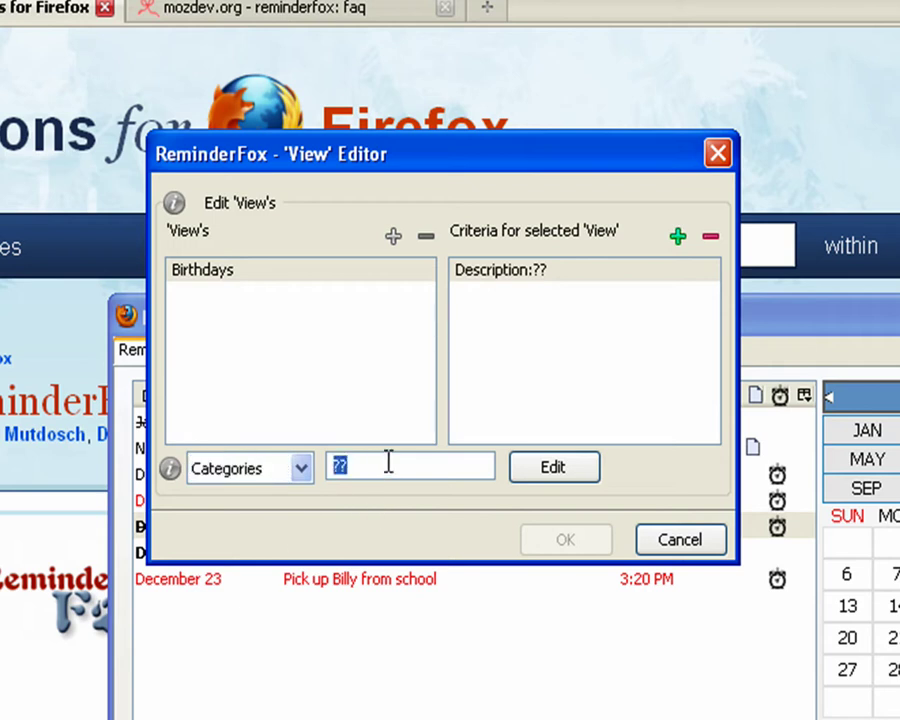
{"action": "type", "text": "Birthday"}
{"action": "left_click", "coordinate": [555, 473]}
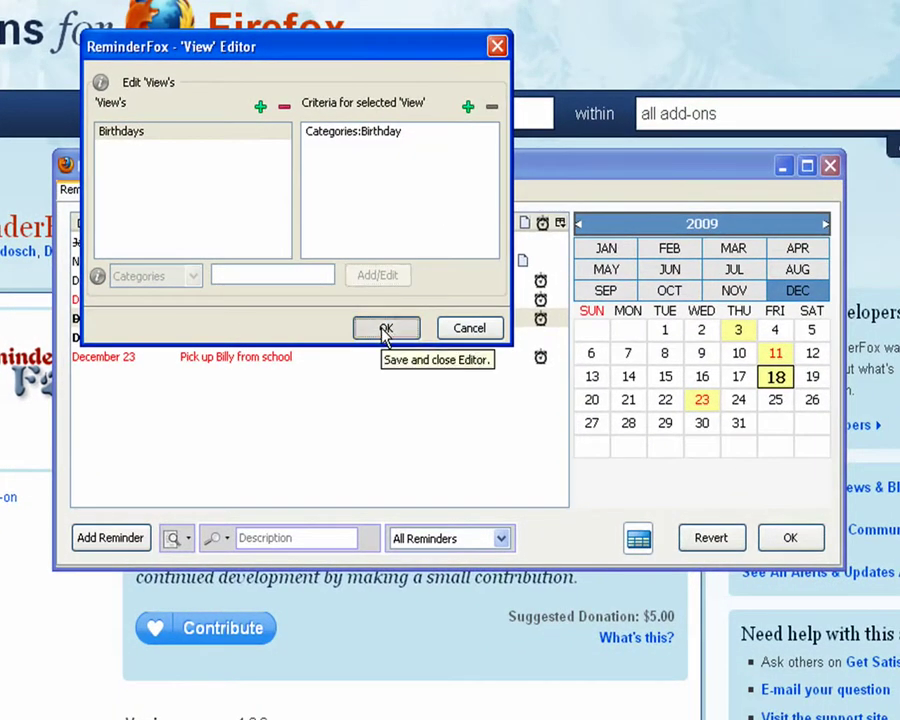
{"action": "left_click", "coordinate": [385, 330]}
{"action": "left_click", "coordinate": [226, 538]}
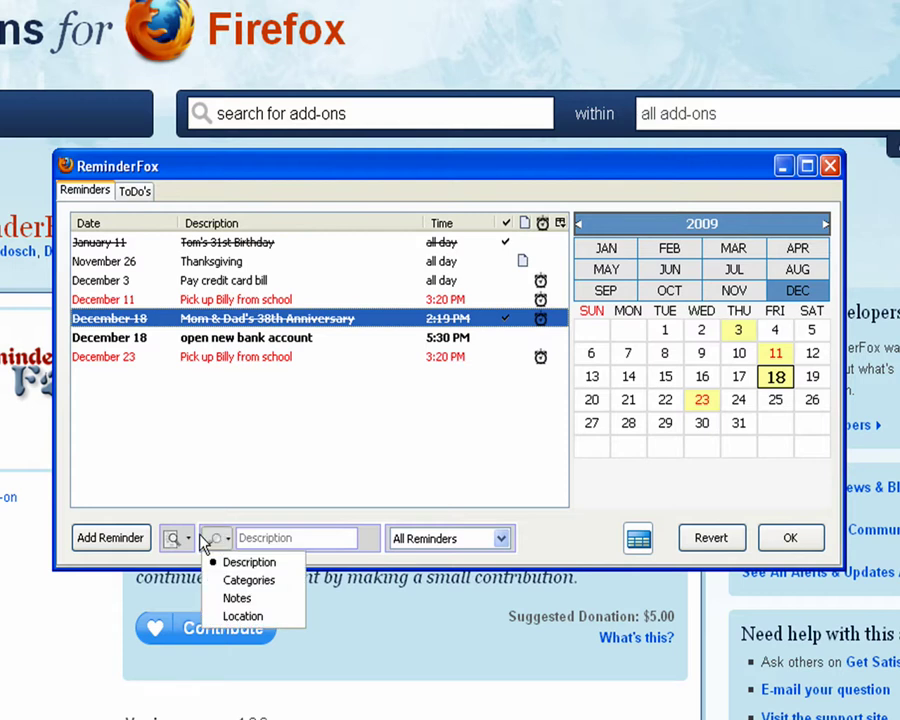
{"action": "left_click", "coordinate": [192, 540]}
{"action": "left_click", "coordinate": [186, 540]}
{"action": "left_click", "coordinate": [206, 594]}
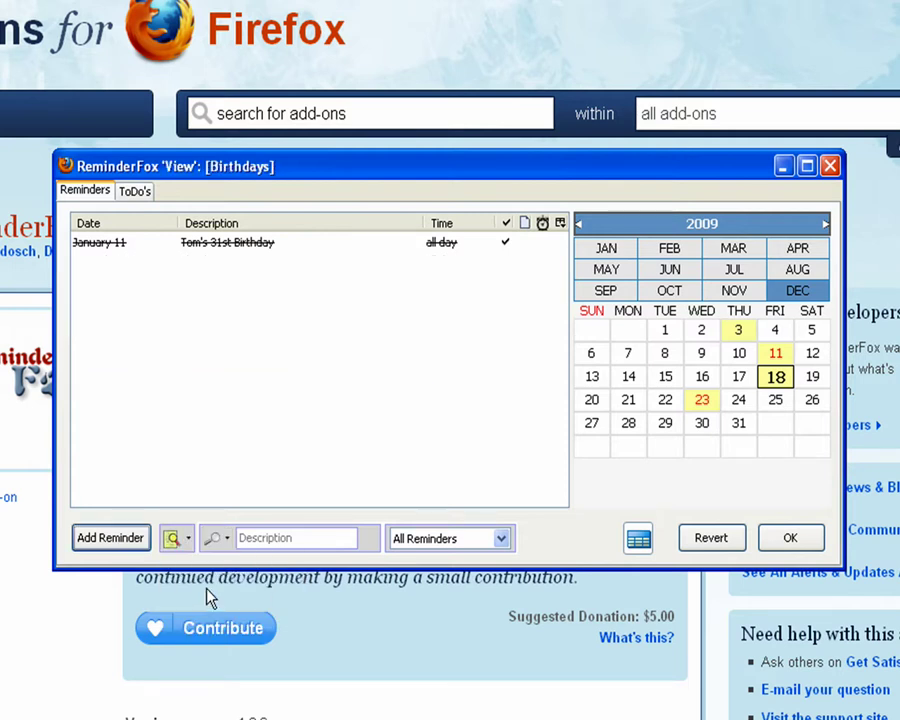
{"action": "left_click", "coordinate": [305, 250]}
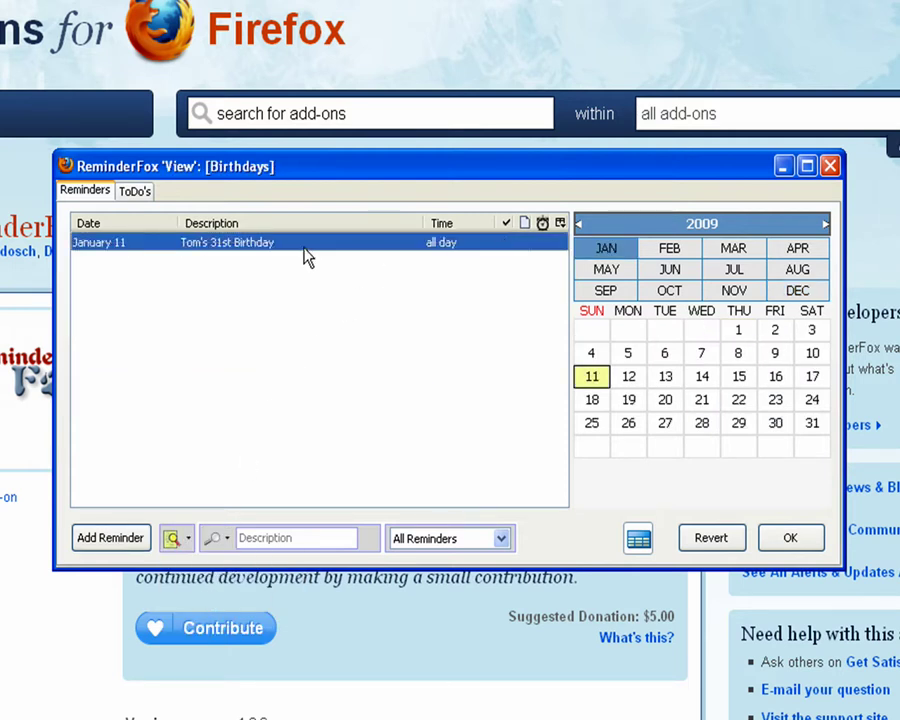
{"action": "left_click", "coordinate": [187, 539]}
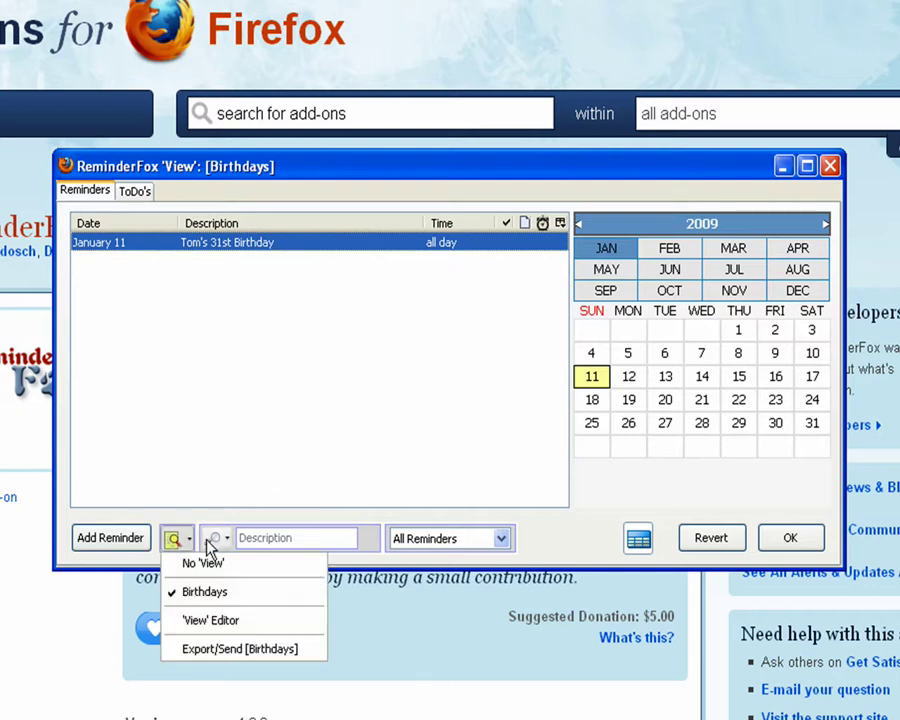
{"action": "left_click", "coordinate": [214, 566]}
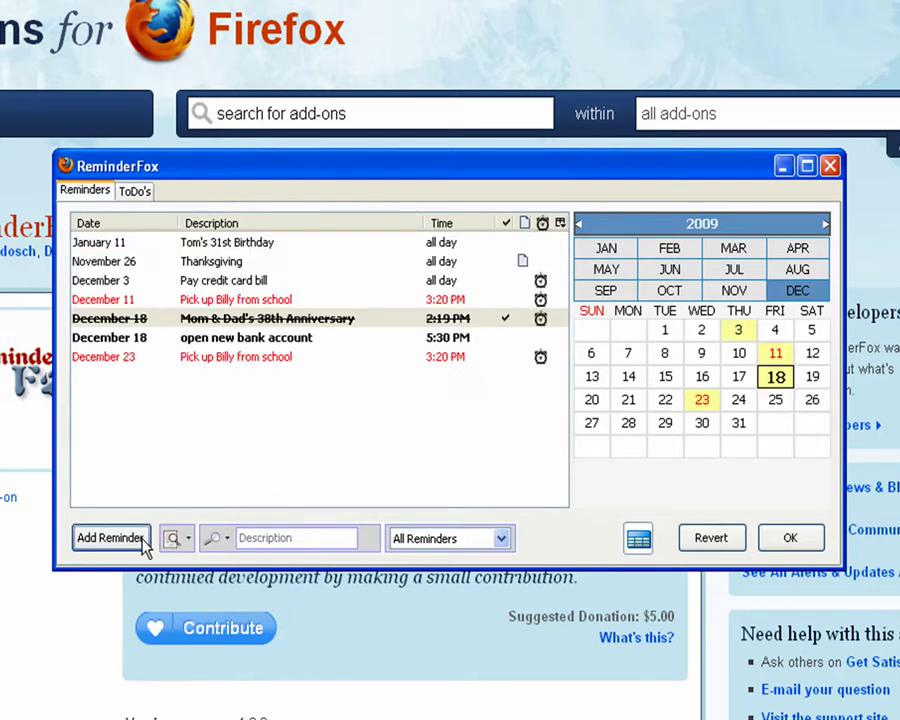
- Add a new reminder describing a person's birthday, dated April 21, 2009
{"action": "left_click", "coordinate": [145, 538]}
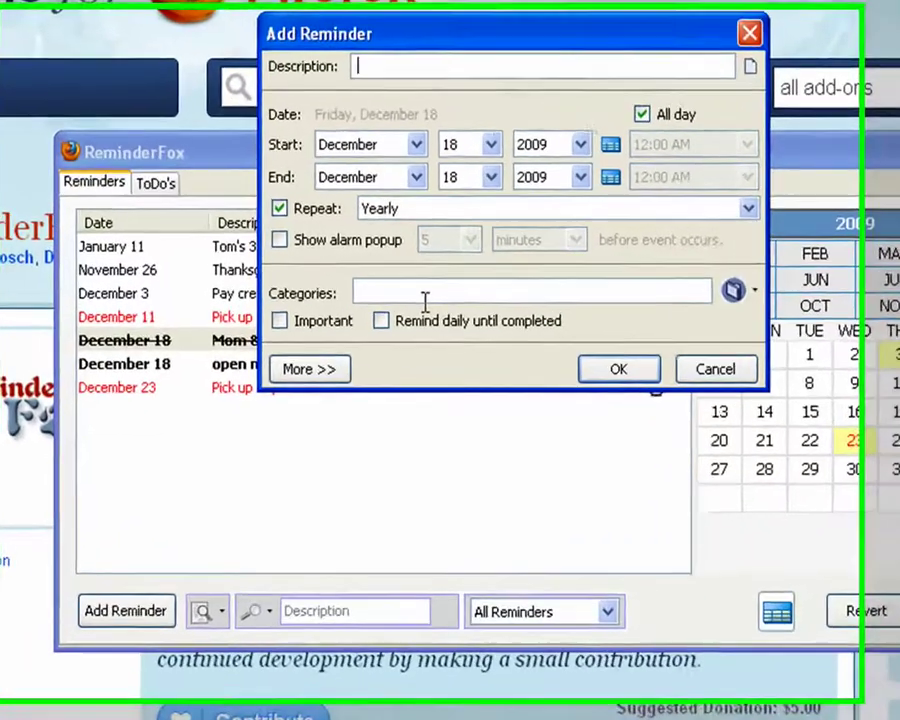
{"action": "type", "text": "Tanya's Birthday"}
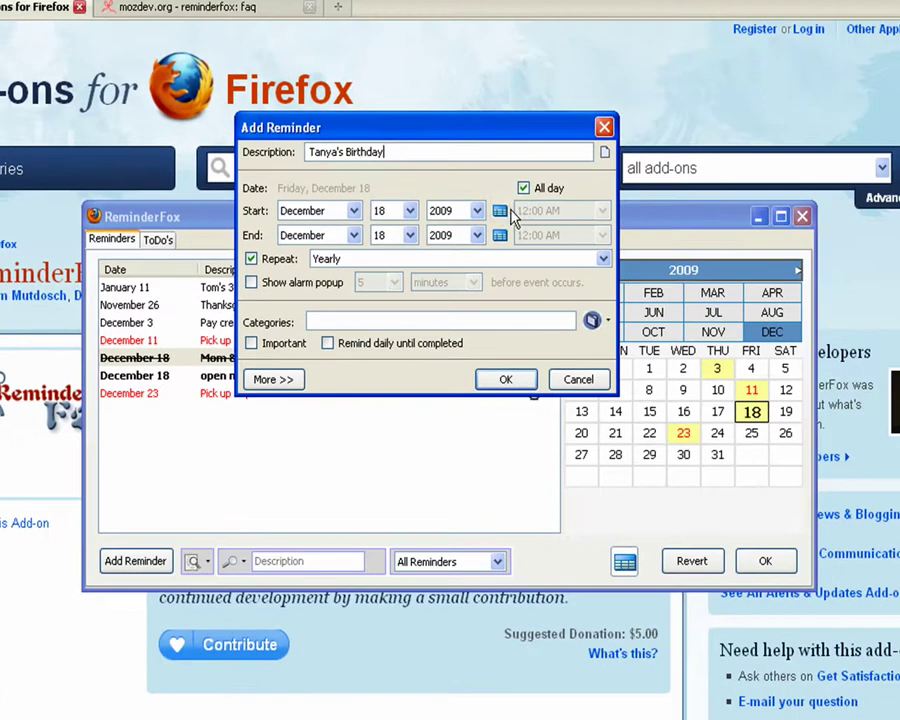
{"action": "left_click", "coordinate": [530, 195]}
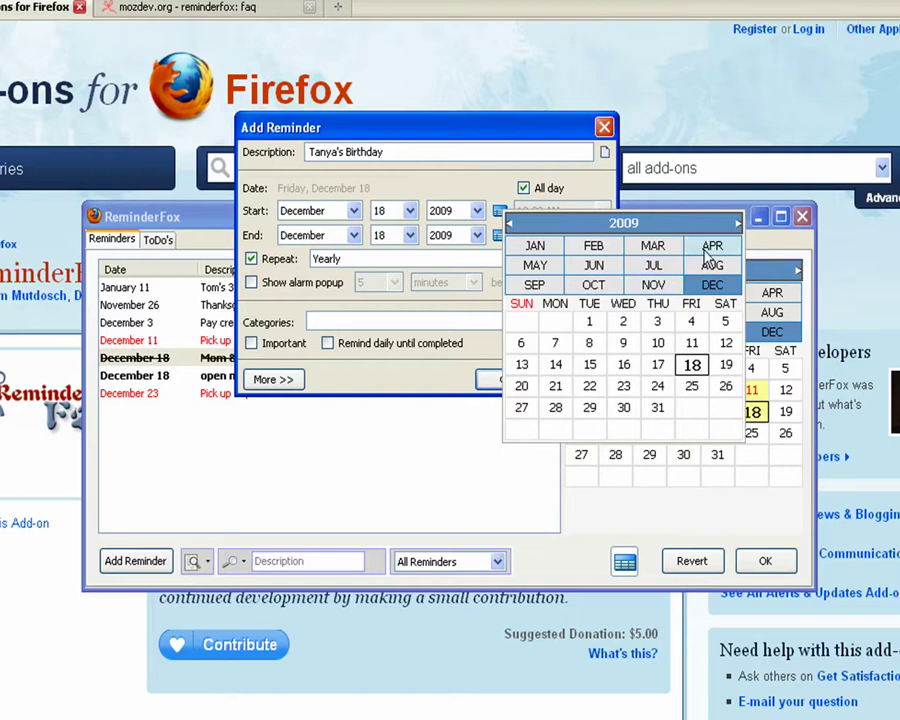
{"action": "left_click", "coordinate": [711, 247]}
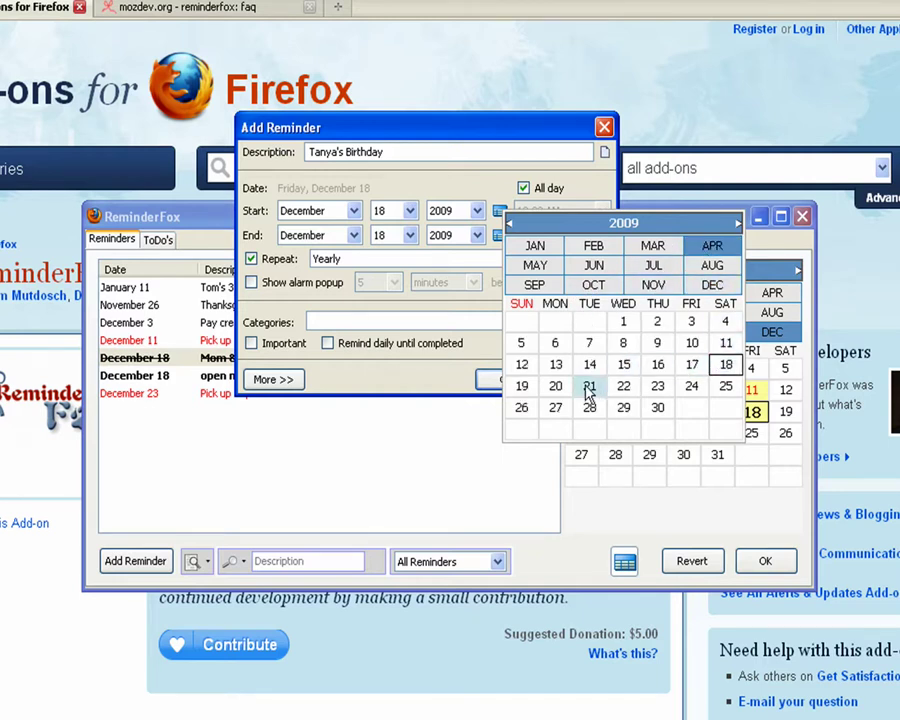
{"action": "left_click", "coordinate": [589, 390]}
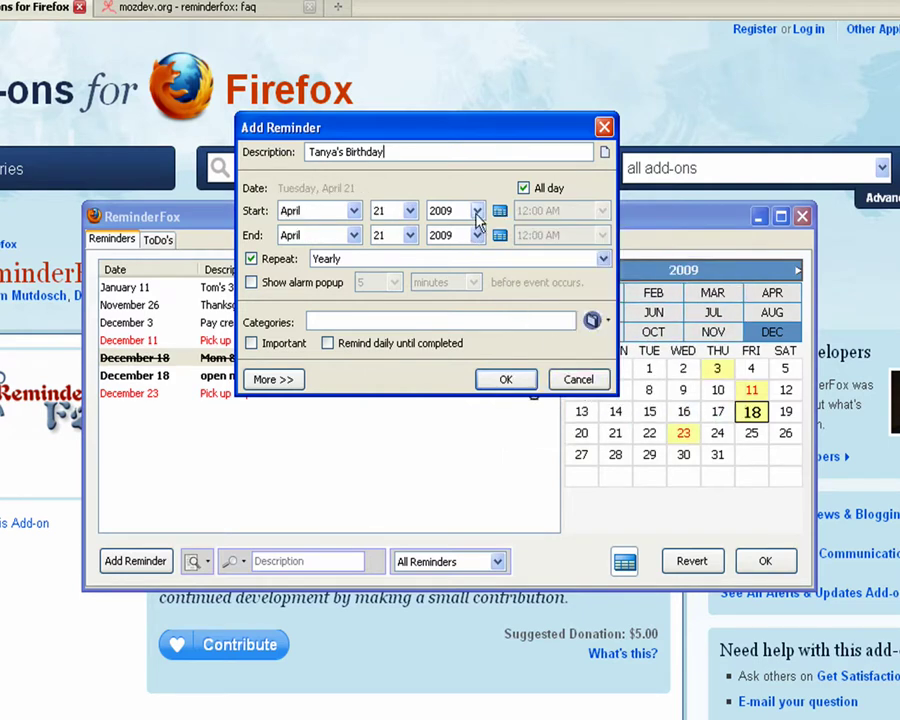
{"action": "left_click", "coordinate": [477, 212]}
{"action": "left_click", "coordinate": [453, 210]}
- Insert <1988> in the description, keep it yearly, assign category Birthday, and save
{"action": "left_click", "coordinate": [347, 152]}
{"action": "type", "text": "<"}
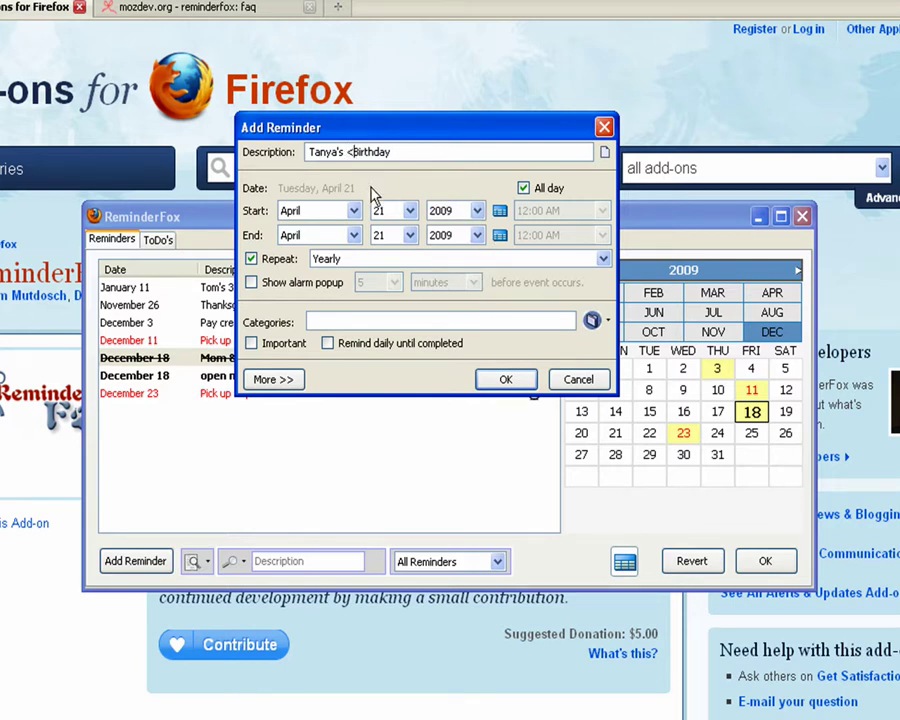
{"action": "type", "text": "1988>"}
{"action": "left_click", "coordinate": [362, 261]}
{"action": "left_click", "coordinate": [360, 262]}
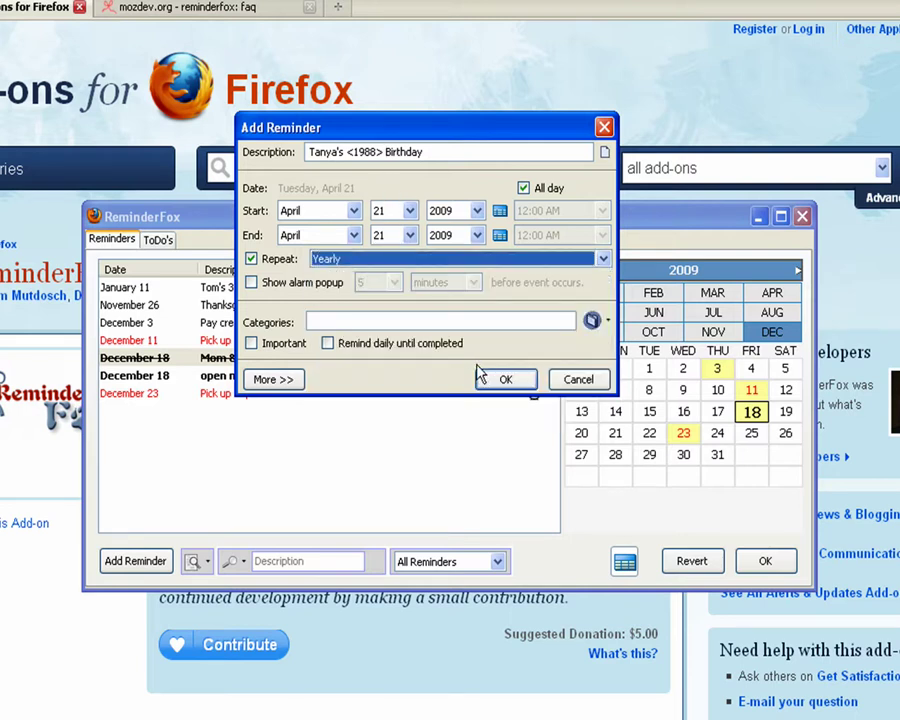
{"action": "left_click", "coordinate": [592, 320]}
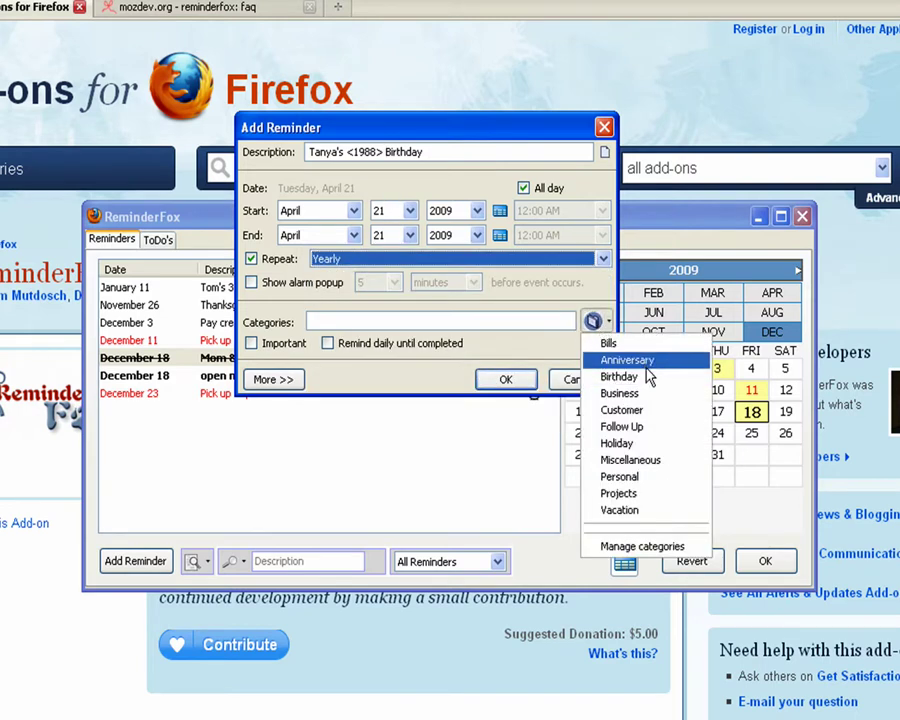
{"action": "left_click", "coordinate": [640, 377]}
{"action": "left_click", "coordinate": [517, 384]}
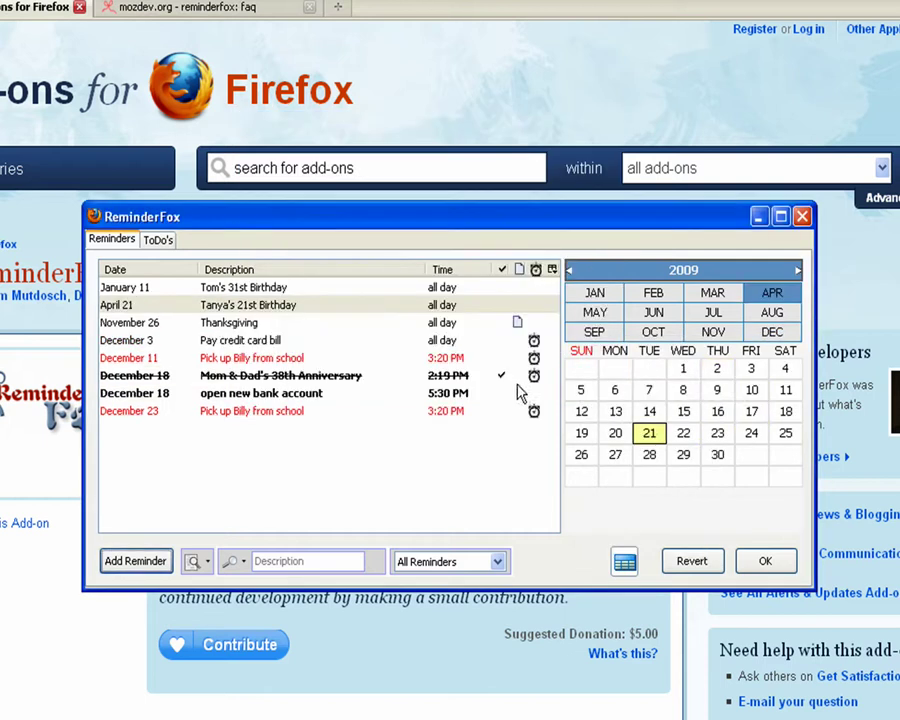
- Apply the Birthdays view and show the ToDo's list
{"action": "left_click", "coordinate": [258, 306]}
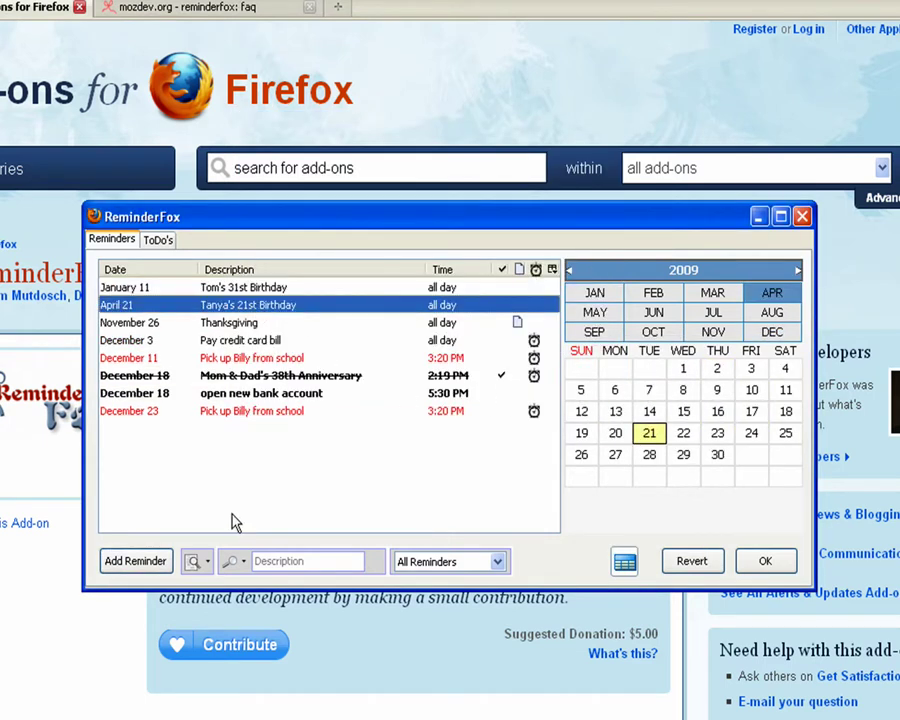
{"action": "left_click", "coordinate": [201, 558]}
{"action": "left_click", "coordinate": [235, 609]}
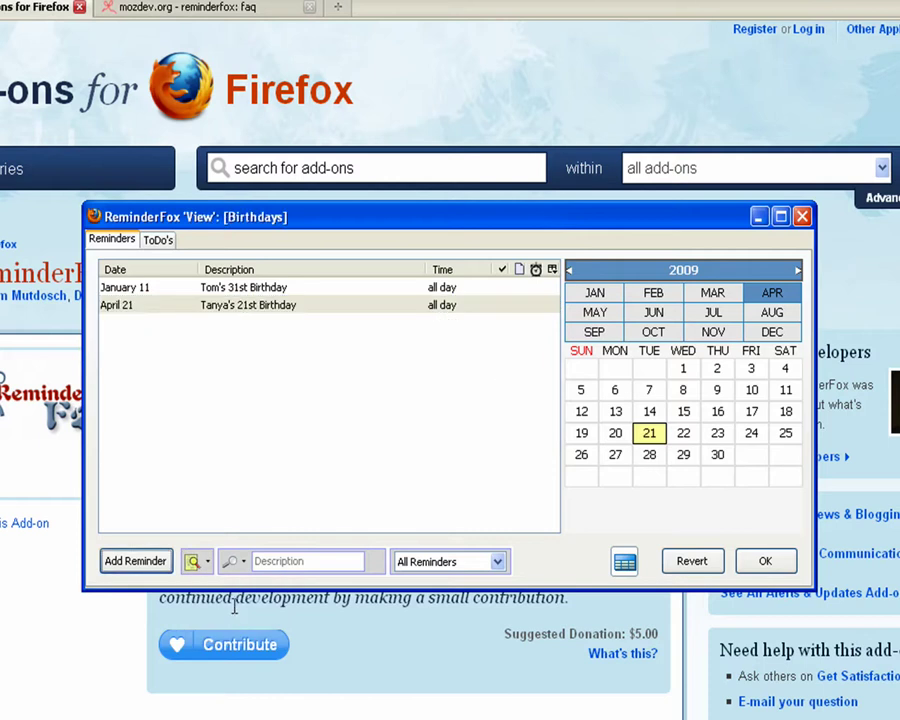
{"action": "left_click", "coordinate": [157, 240]}
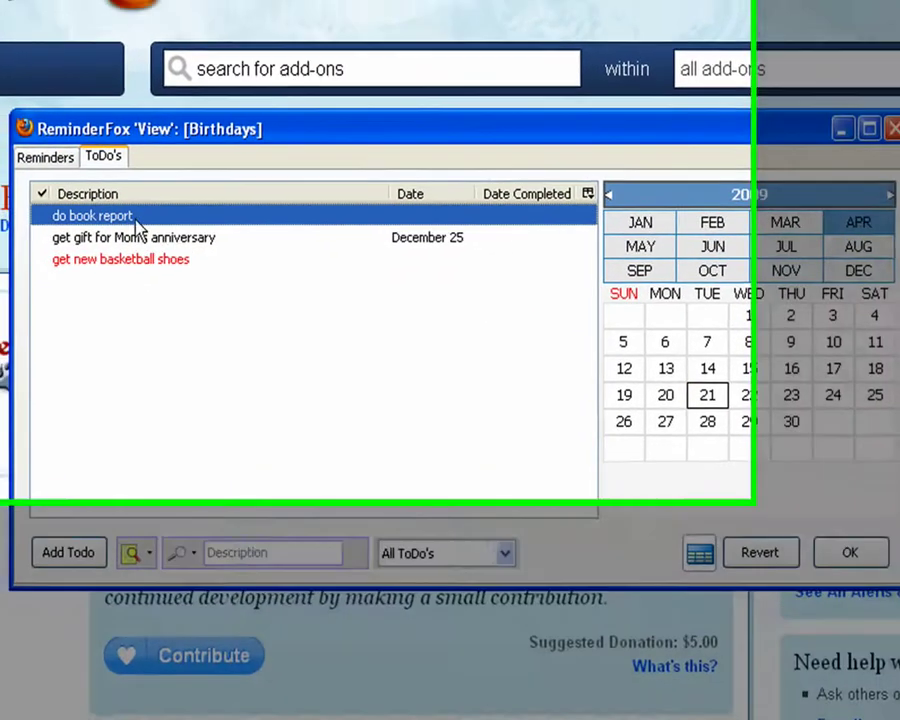
- Rename the gift to-do to 'get gift for Mom's birthday' and put it in the Birthday category
{"action": "double_click", "coordinate": [156, 238]}
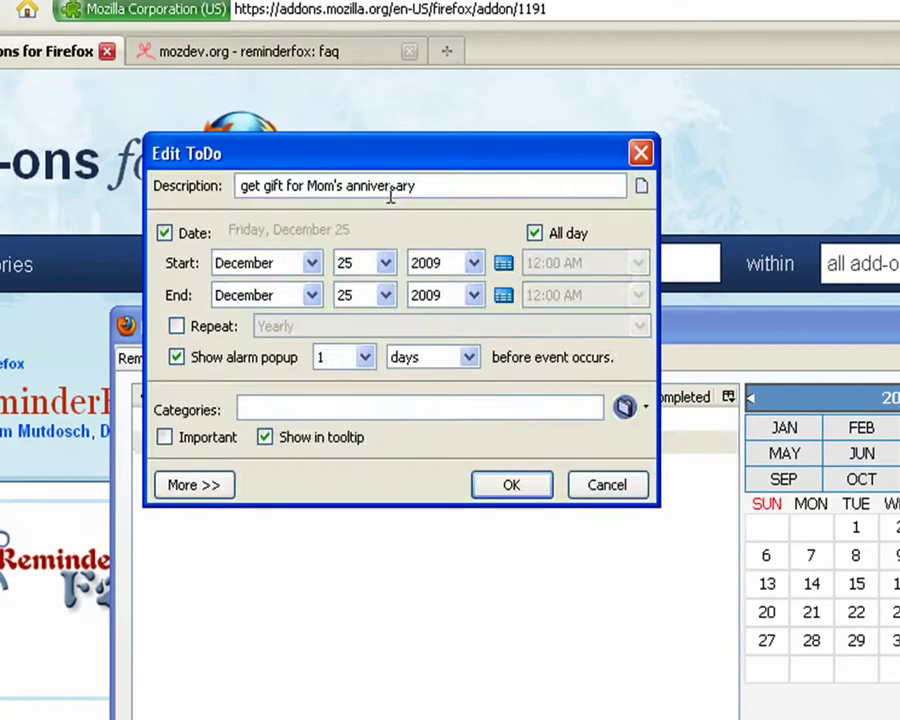
{"action": "double_click", "coordinate": [391, 188]}
{"action": "type", "text": "birthday"}
{"action": "left_click", "coordinate": [317, 406]}
{"action": "type", "text": "Birhthday"}
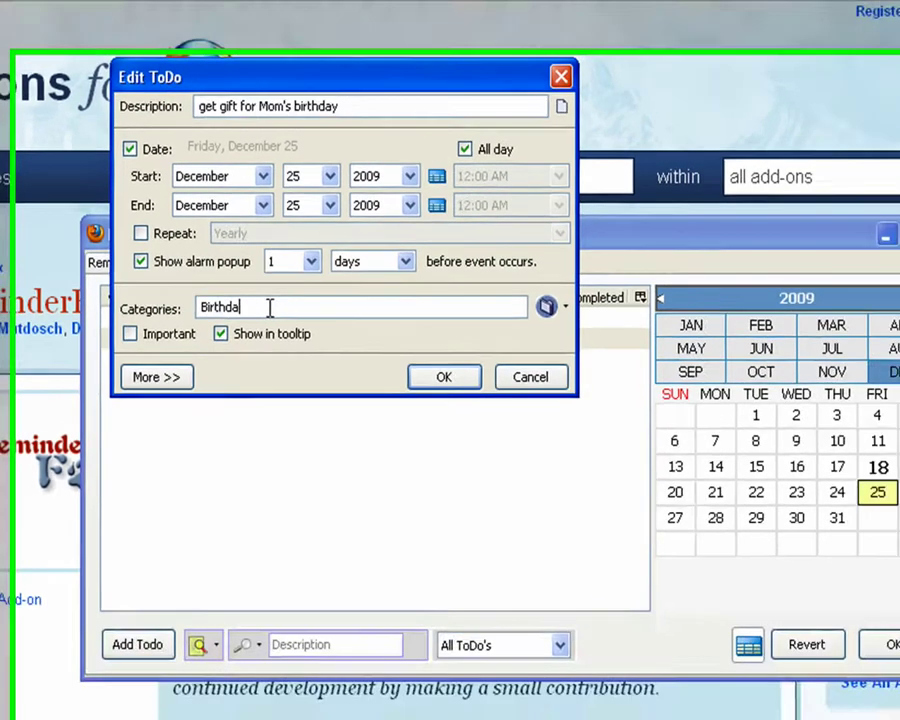
{"action": "left_click", "coordinate": [511, 485]}
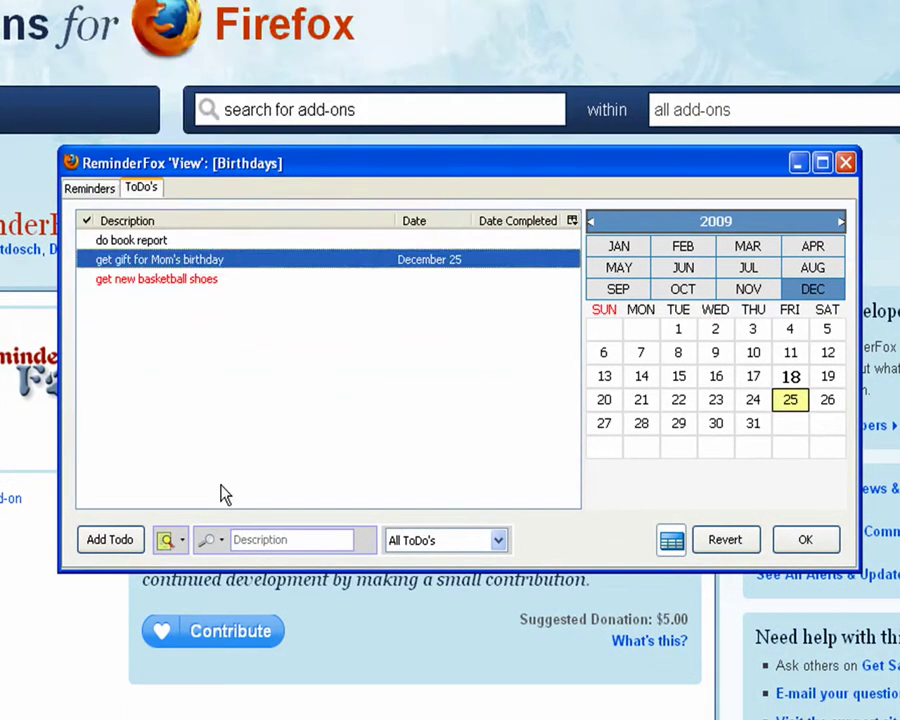
- Test the Birthdays view, then set No View for both ToDo's and Reminders
{"action": "left_click", "coordinate": [175, 533]}
{"action": "left_click", "coordinate": [201, 593]}
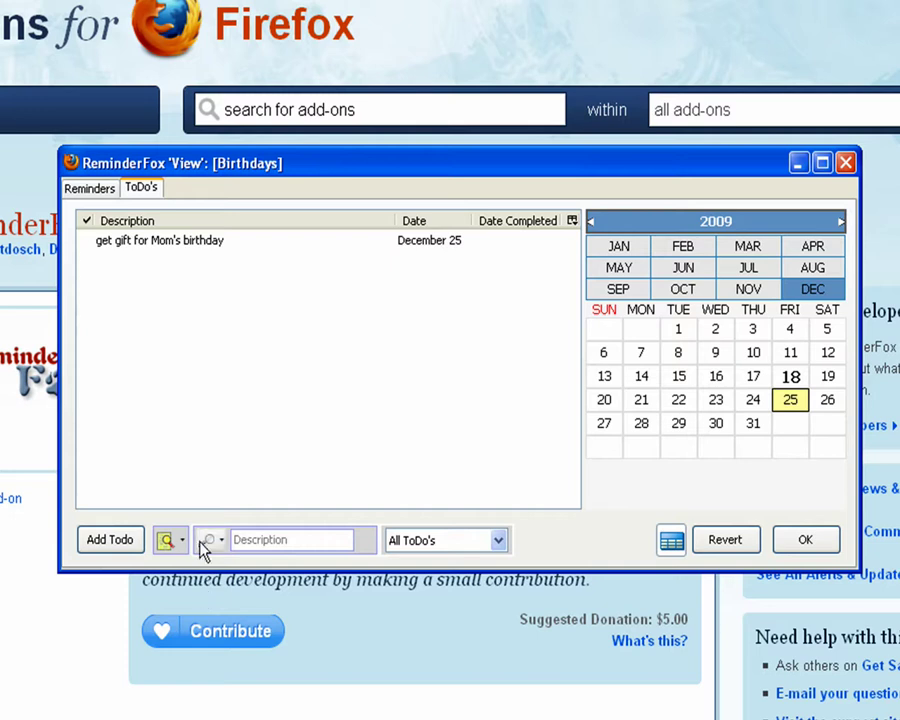
{"action": "left_click", "coordinate": [179, 543]}
{"action": "left_click", "coordinate": [204, 564]}
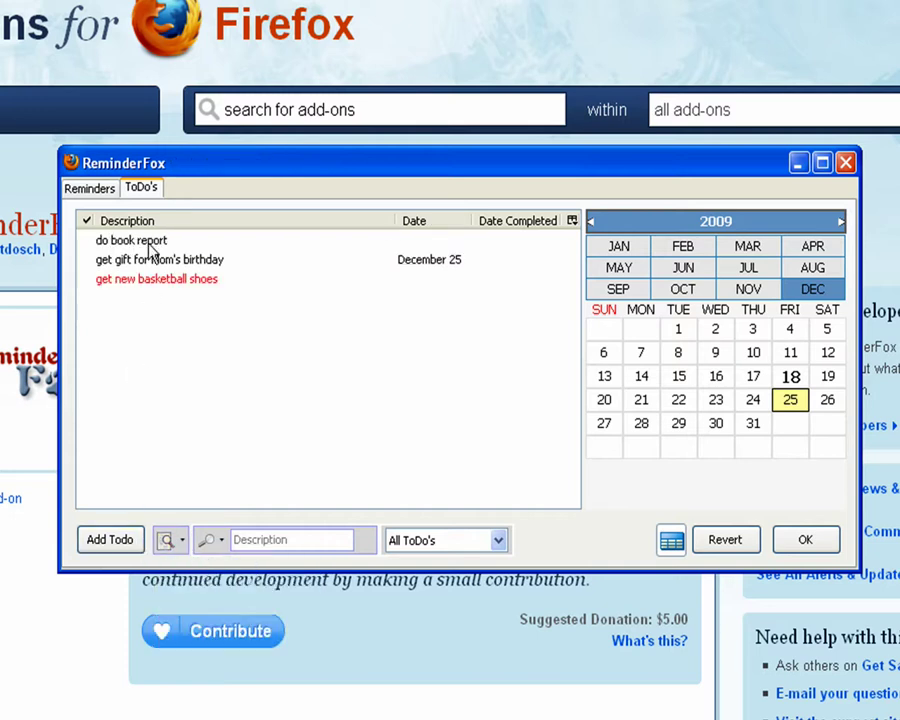
{"action": "left_click", "coordinate": [94, 190]}
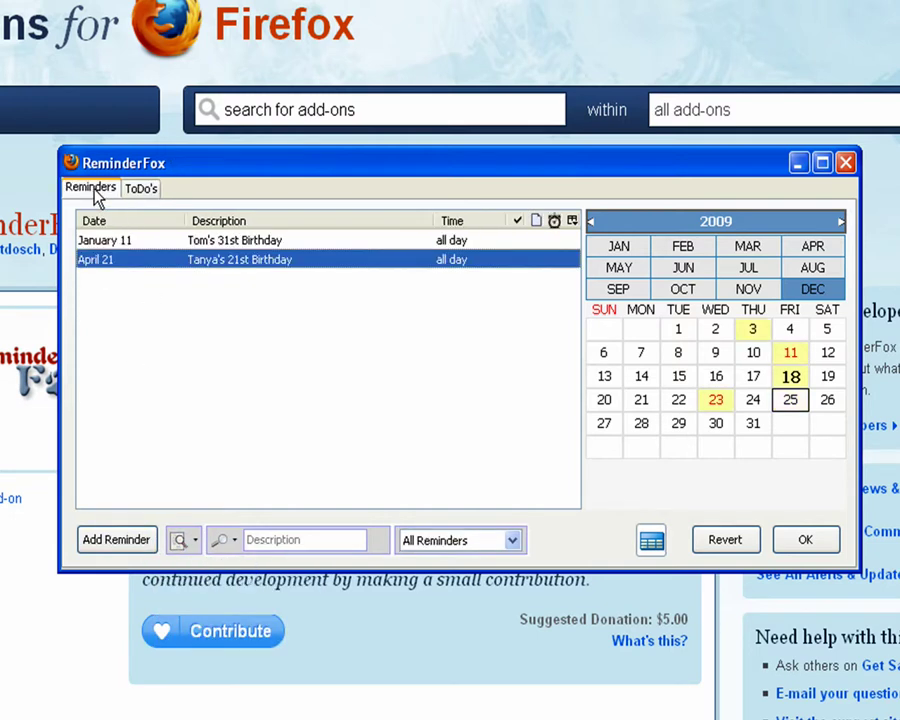
{"action": "left_click", "coordinate": [180, 540]}
{"action": "left_click", "coordinate": [207, 565]}
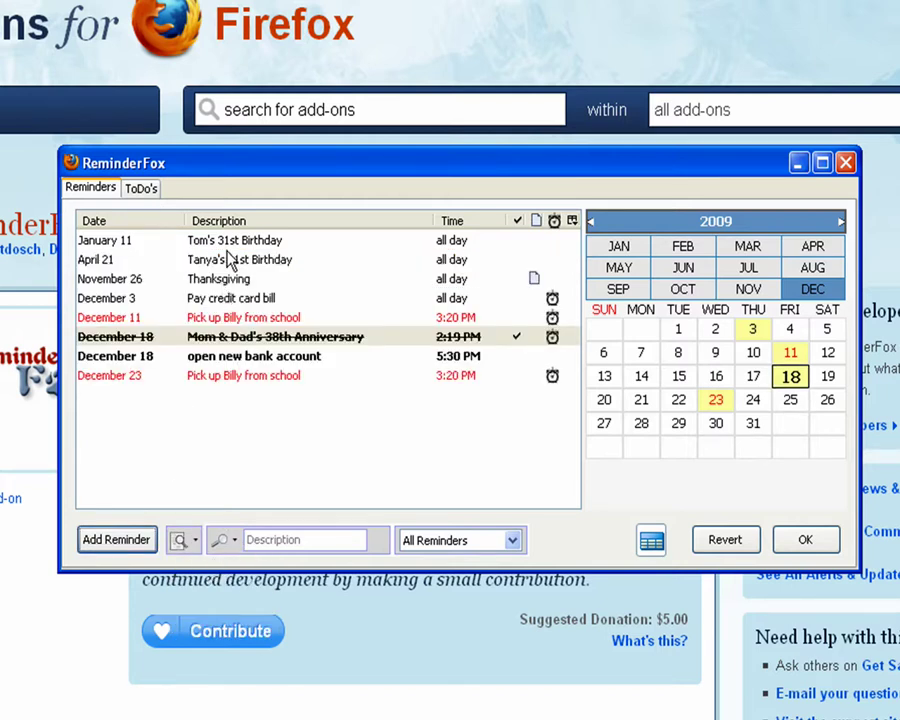